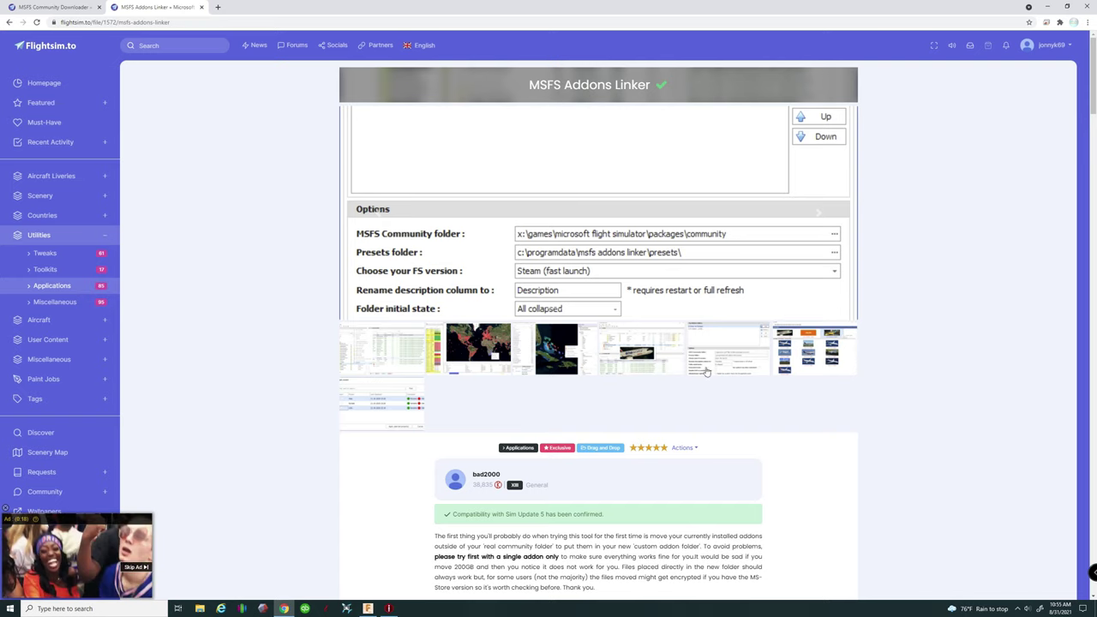
{"action": "scroll", "coordinate": [914, 311], "scroll_direction": "down", "scroll_amount": 5}
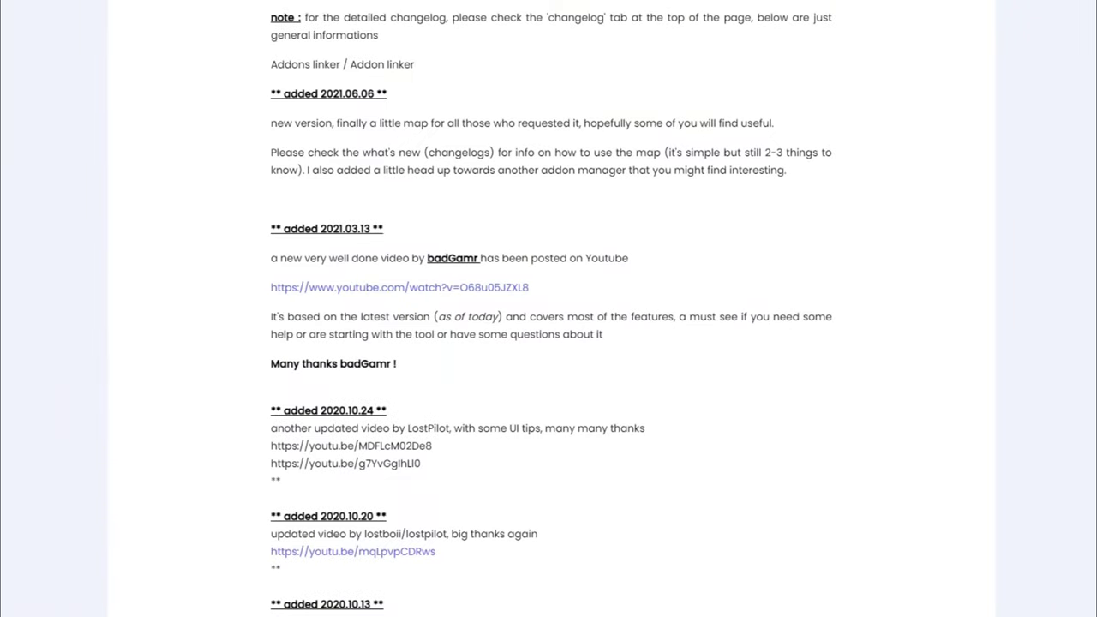
{"action": "scroll", "coordinate": [994, 9], "scroll_direction": "down", "scroll_amount": 5}
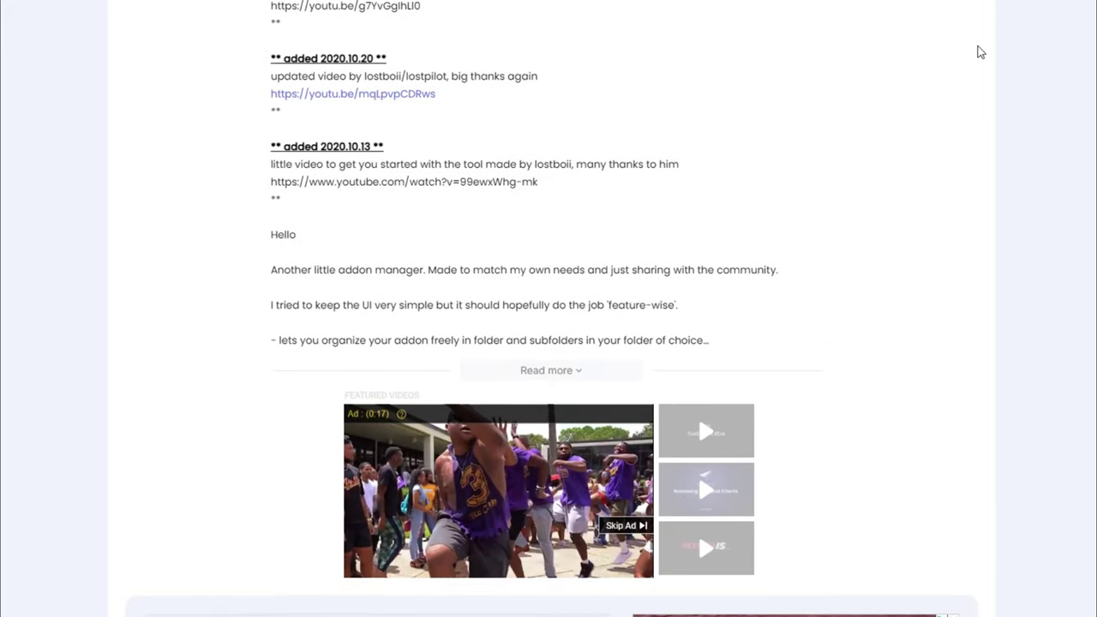
{"action": "scroll", "coordinate": [1022, 137], "scroll_direction": "down", "scroll_amount": 3}
{"action": "scroll", "coordinate": [1022, 137], "scroll_direction": "down", "scroll_amount": 4}
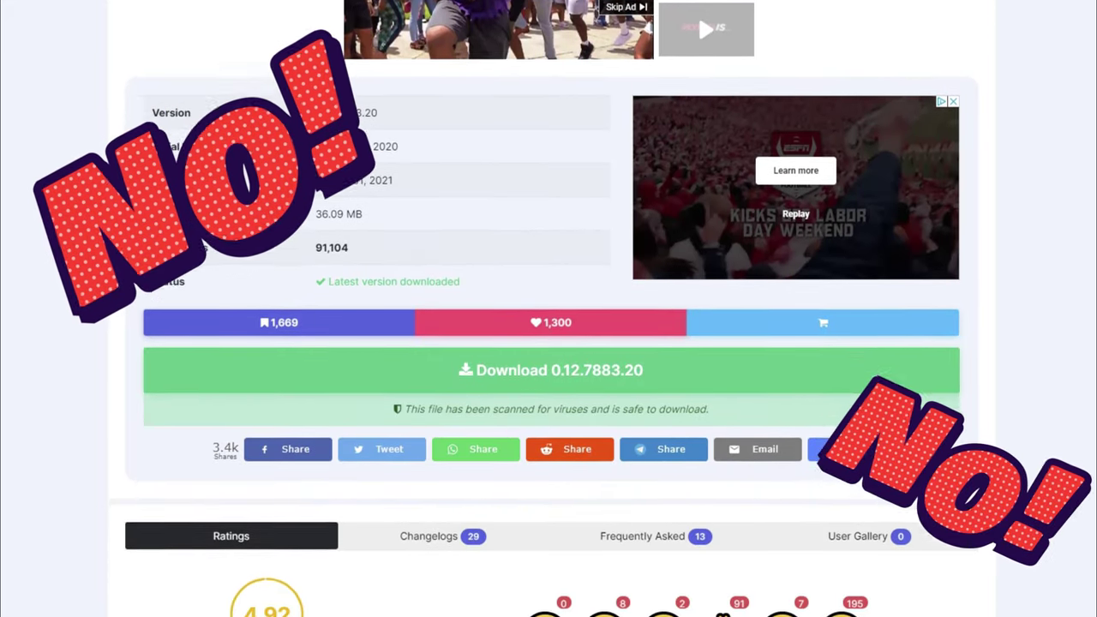
{"action": "scroll", "coordinate": [548, 308], "scroll_direction": "down", "scroll_amount": 3}
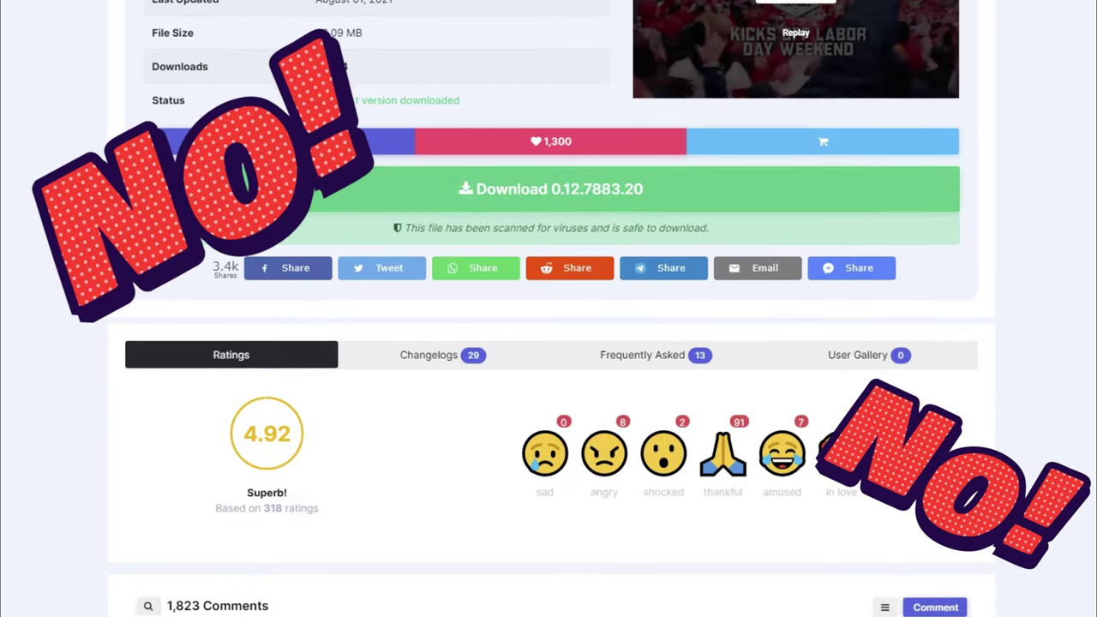
{"action": "scroll", "coordinate": [549, 308], "scroll_direction": "up", "scroll_amount": 2}
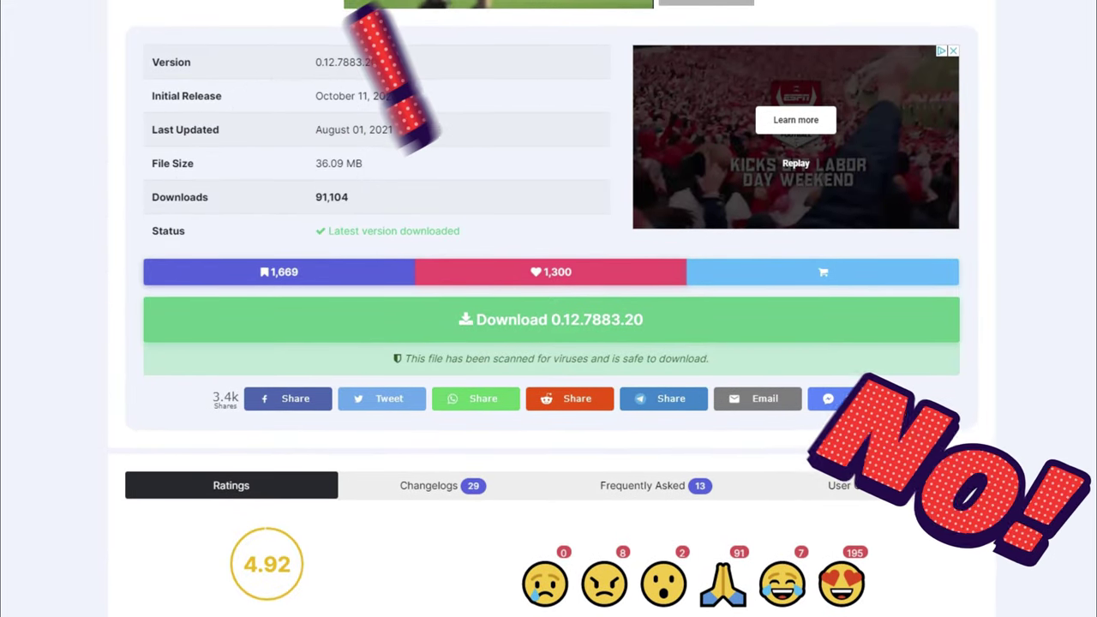
{"action": "scroll", "coordinate": [548, 308], "scroll_direction": "up", "scroll_amount": 1}
{"action": "scroll", "coordinate": [549, 308], "scroll_direction": "down", "scroll_amount": 2}
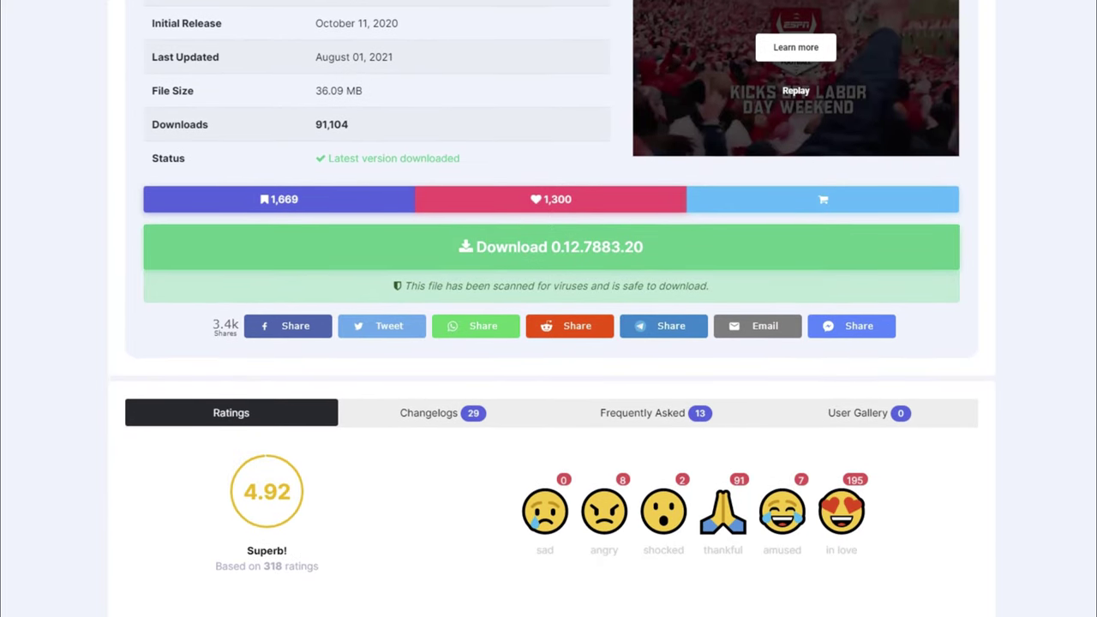
{"action": "scroll", "coordinate": [1056, 88], "scroll_direction": "down", "scroll_amount": 3}
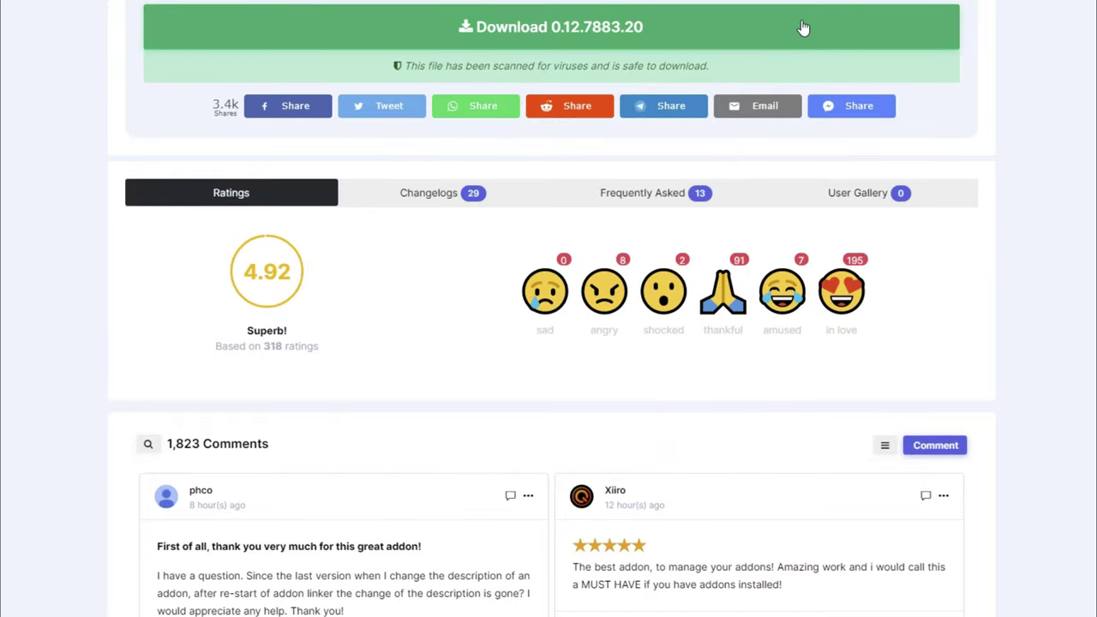
{"action": "scroll", "coordinate": [528, 402], "scroll_direction": "up", "scroll_amount": 9}
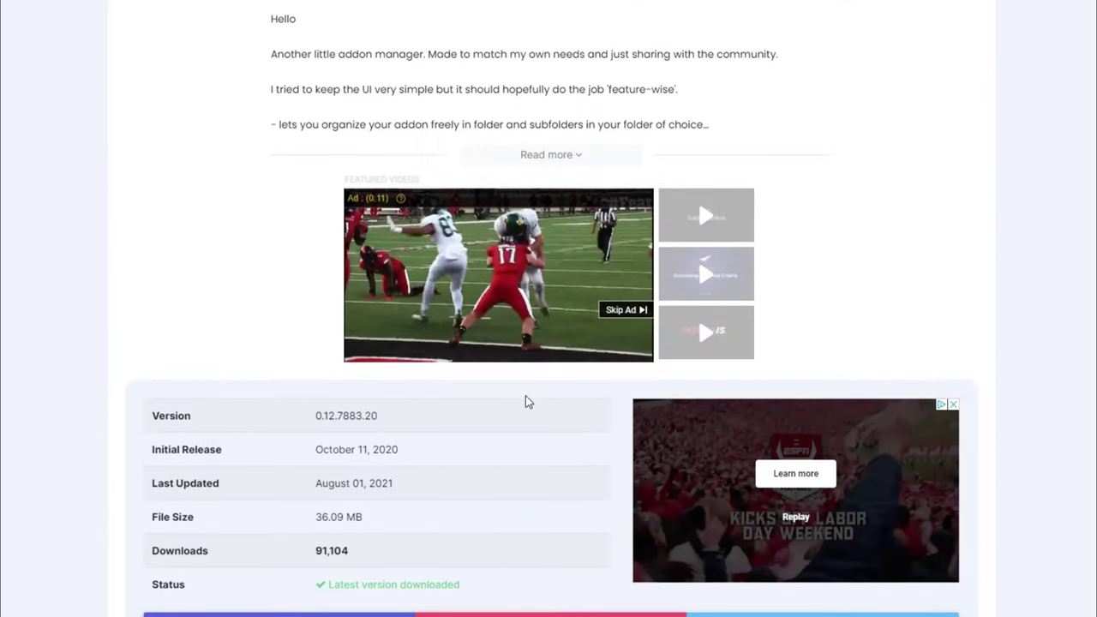
{"action": "scroll", "coordinate": [548, 309], "scroll_direction": "up", "scroll_amount": 5}
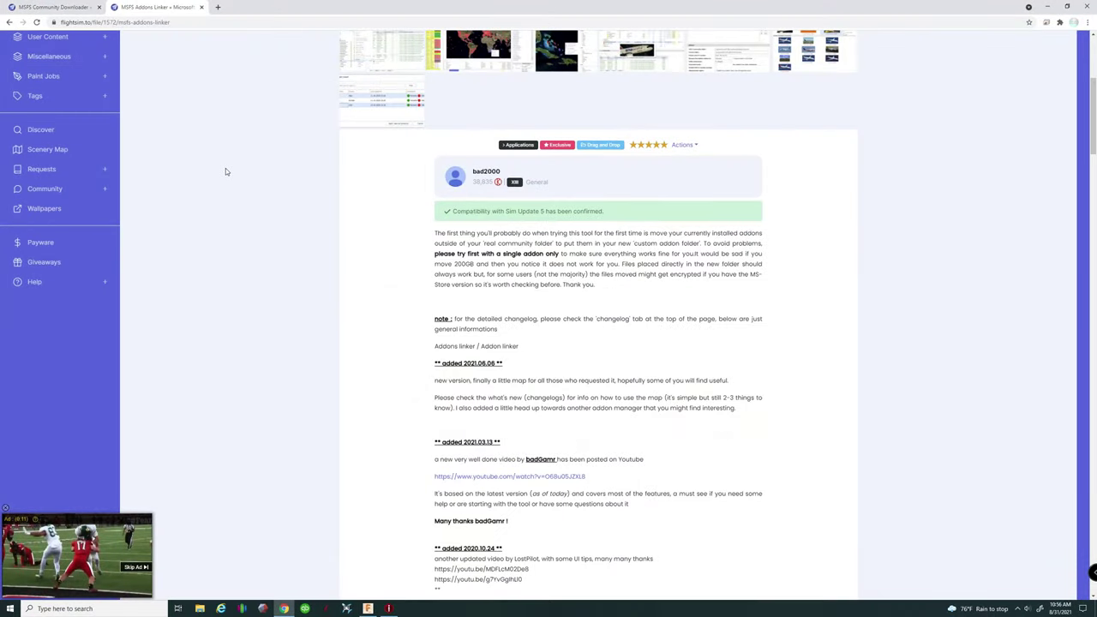
{"action": "scroll", "coordinate": [225, 170], "scroll_direction": "up", "scroll_amount": 3}
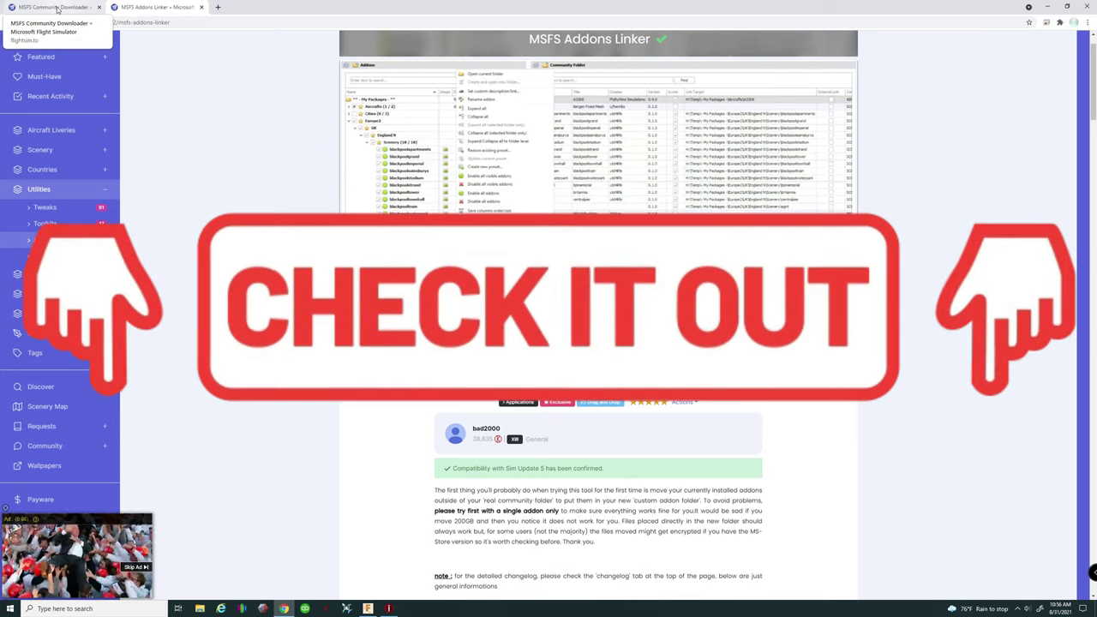
- Switch to the MSFS Community Downloader page and scroll through its supported add-ons
{"action": "left_click", "coordinate": [57, 9]}
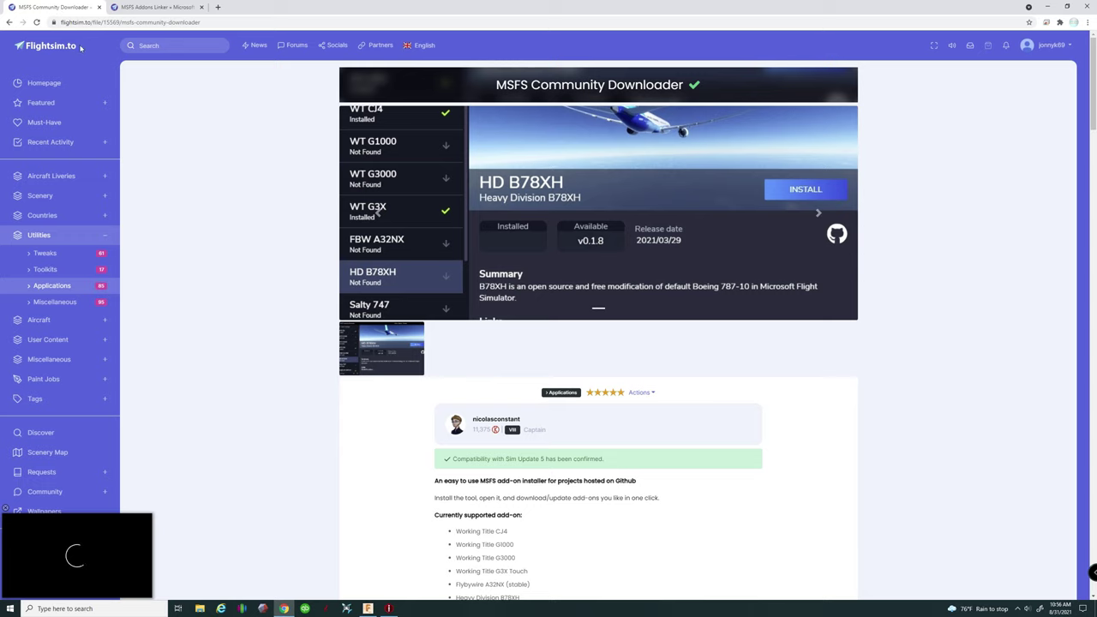
{"action": "scroll", "coordinate": [618, 303], "scroll_direction": "down", "scroll_amount": 1}
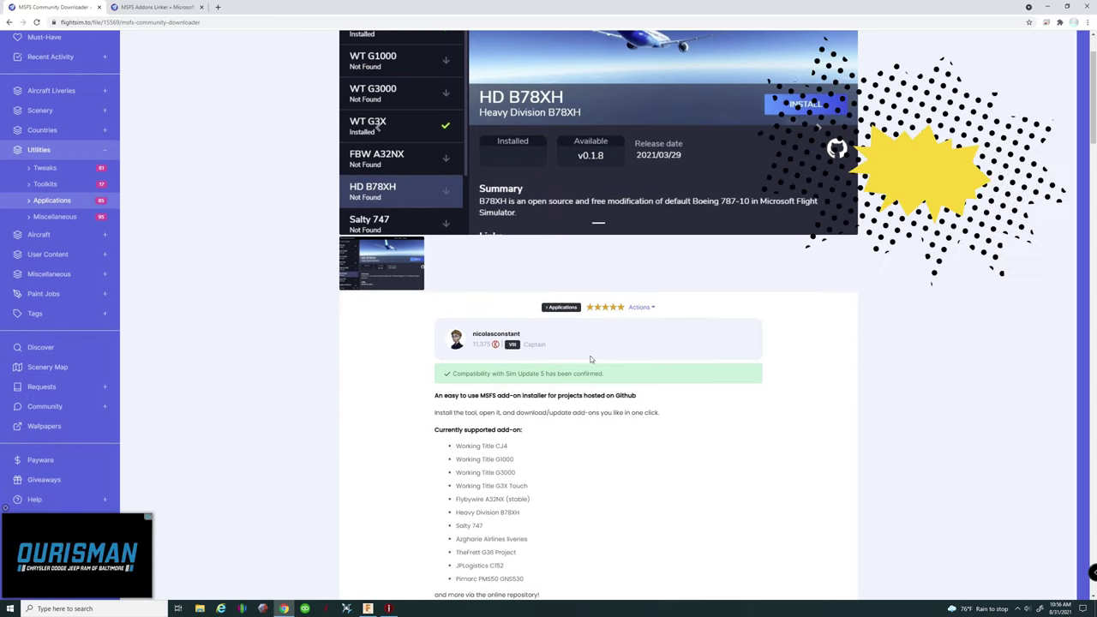
{"action": "scroll", "coordinate": [653, 391], "scroll_direction": "down", "scroll_amount": 1}
{"action": "scroll", "coordinate": [671, 395], "scroll_direction": "down", "scroll_amount": 2}
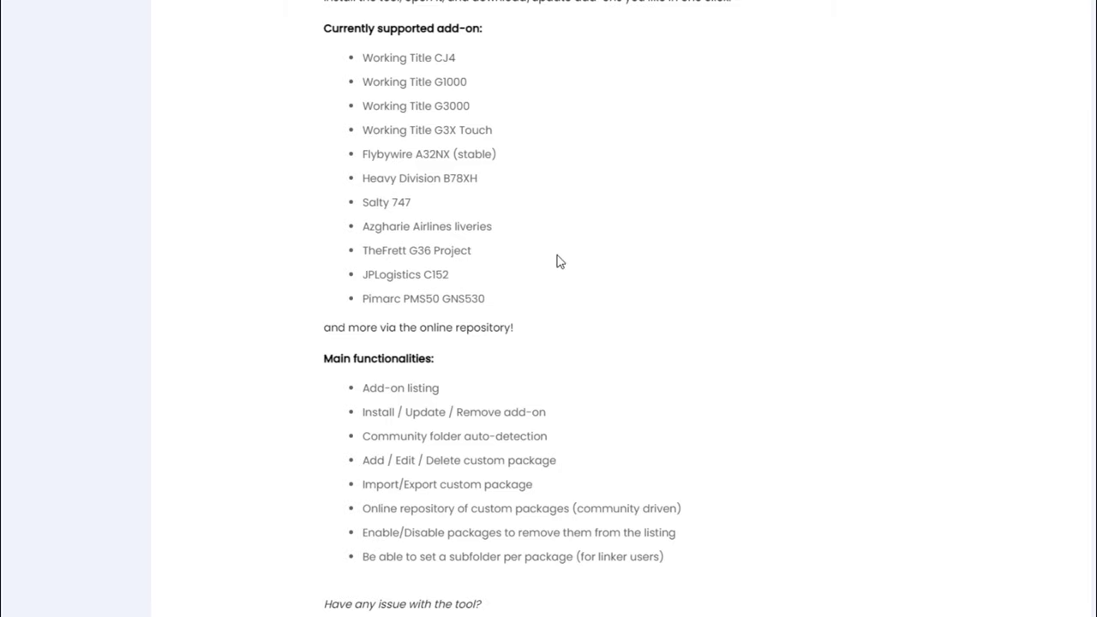
- Scroll down to the Download 1.1.0 button, then back up the page
{"action": "scroll", "coordinate": [582, 192], "scroll_direction": "up", "scroll_amount": 2}
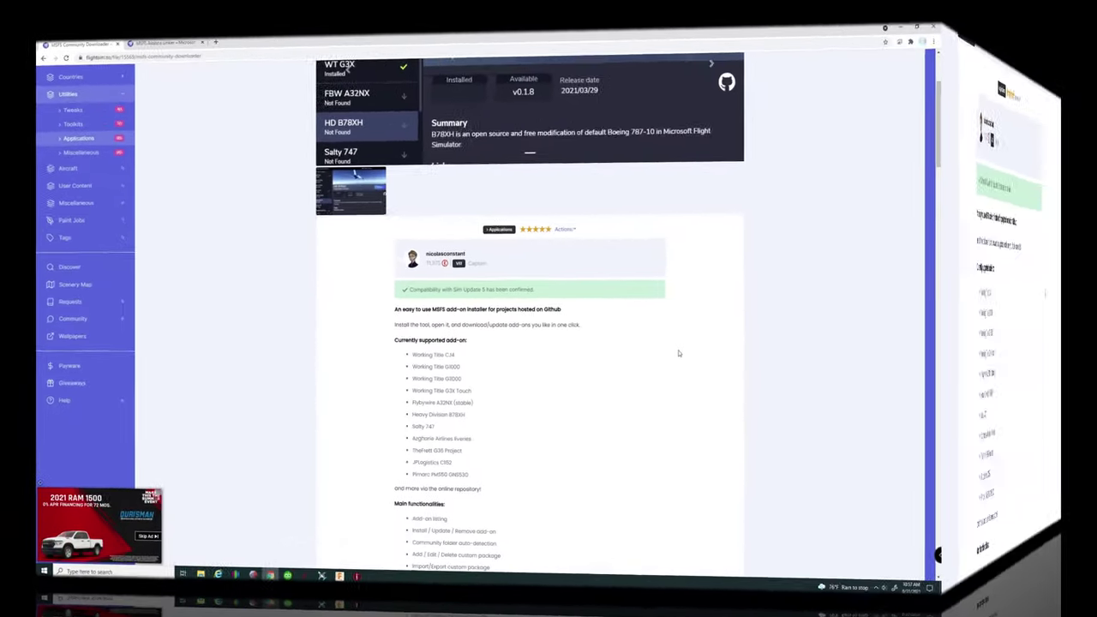
{"action": "scroll", "coordinate": [842, 356], "scroll_direction": "up", "scroll_amount": 2}
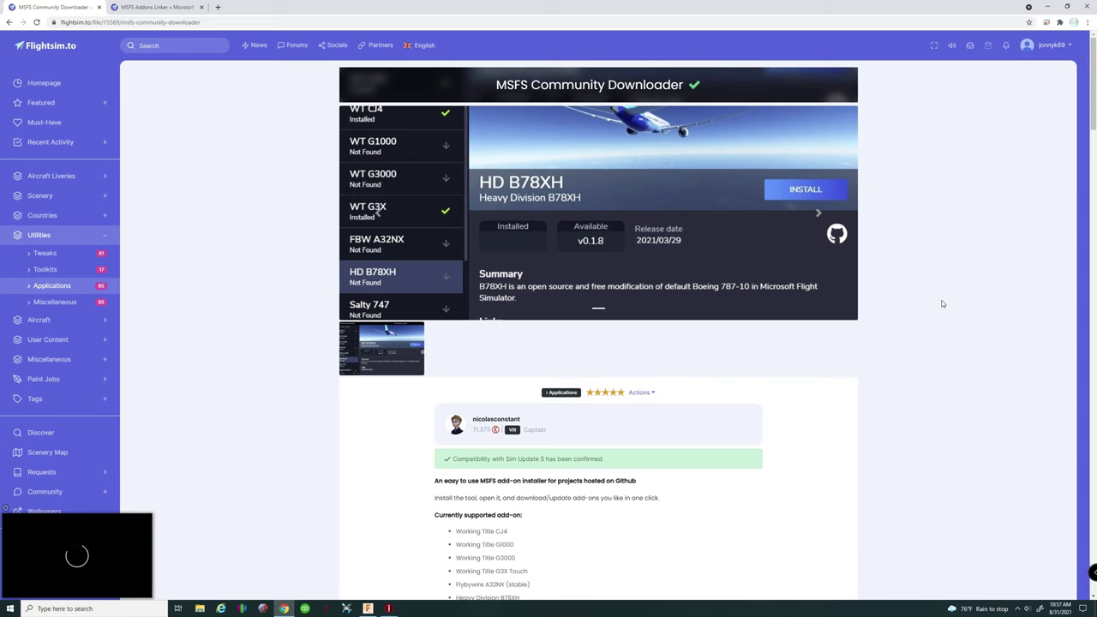
{"action": "scroll", "coordinate": [942, 303], "scroll_direction": "down", "scroll_amount": 2}
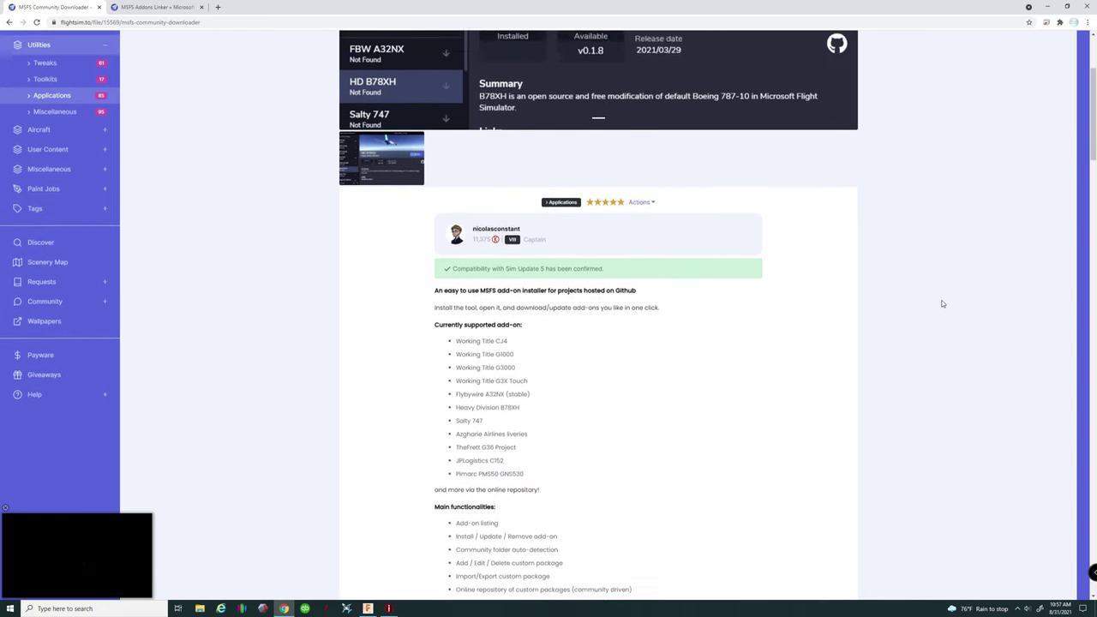
{"action": "scroll", "coordinate": [942, 303], "scroll_direction": "up", "scroll_amount": 1}
{"action": "scroll", "coordinate": [934, 296], "scroll_direction": "down", "scroll_amount": 1}
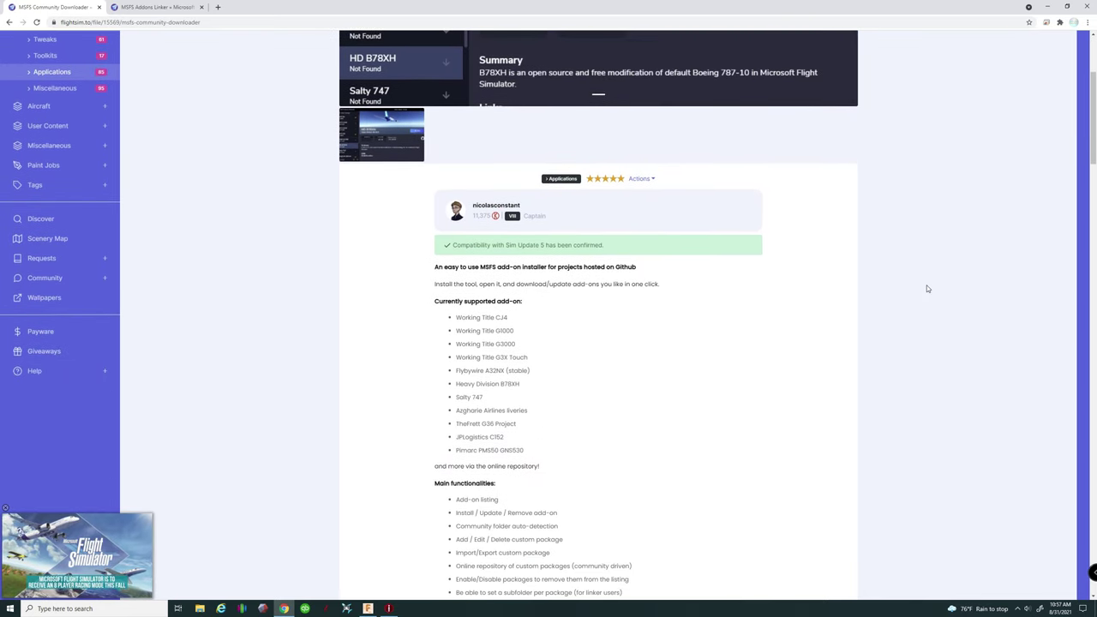
{"action": "scroll", "coordinate": [927, 289], "scroll_direction": "down", "scroll_amount": 1}
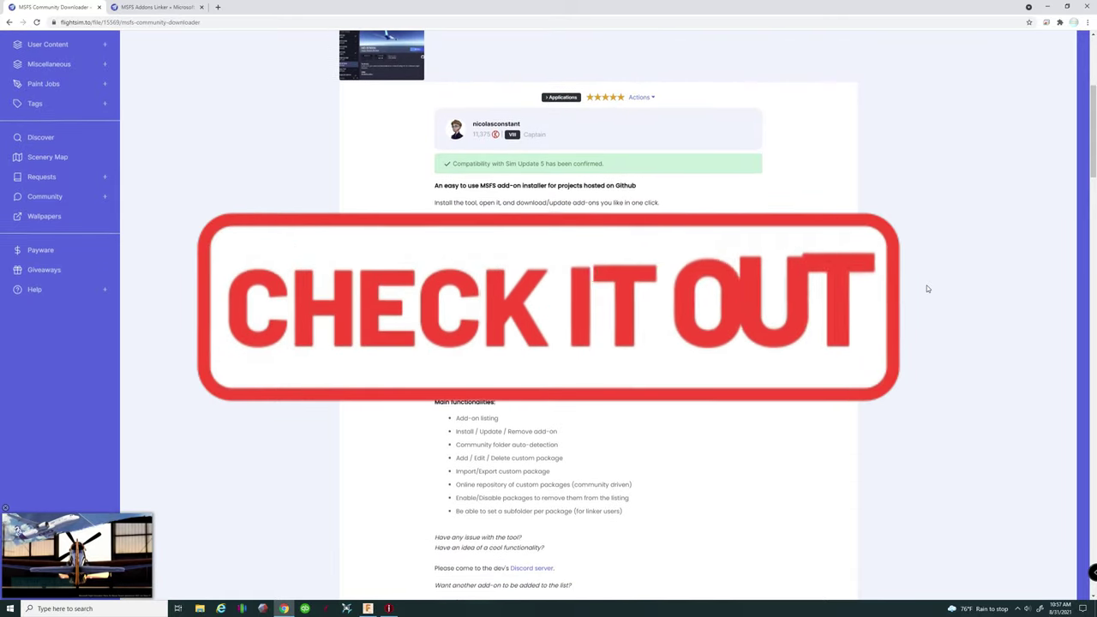
{"action": "scroll", "coordinate": [927, 289], "scroll_direction": "down", "scroll_amount": 1}
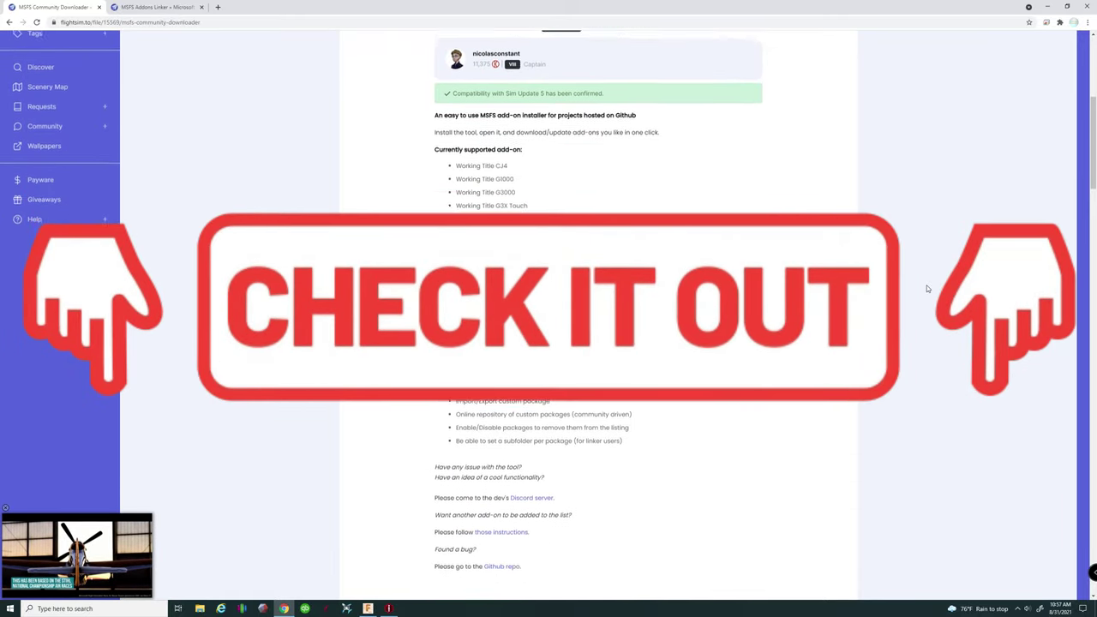
{"action": "scroll", "coordinate": [927, 289], "scroll_direction": "down", "scroll_amount": 1}
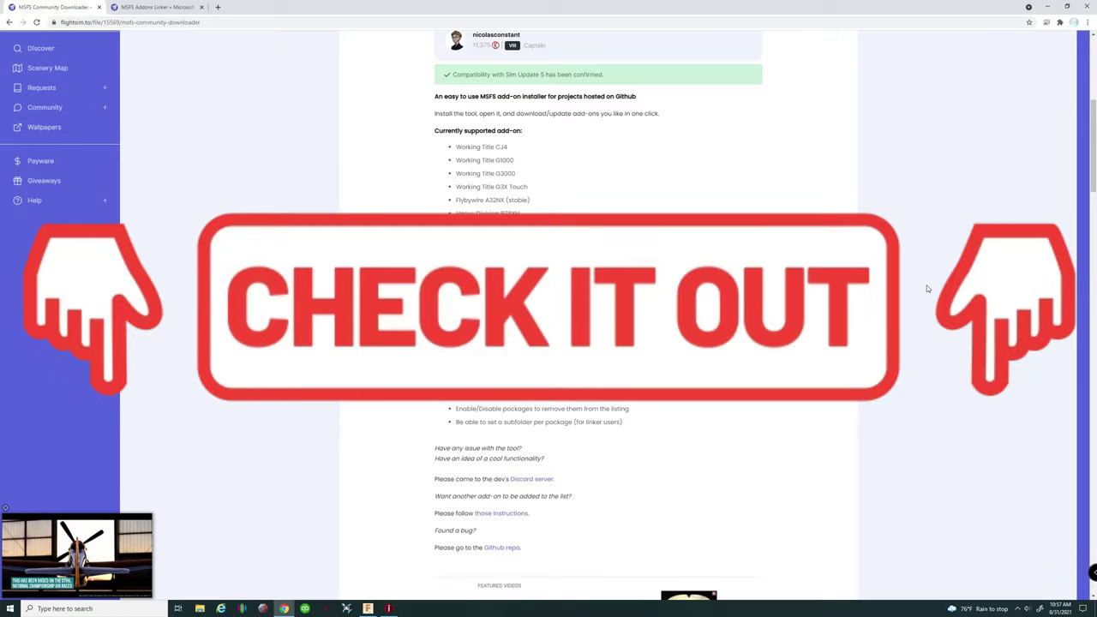
{"action": "scroll", "coordinate": [930, 287], "scroll_direction": "down", "scroll_amount": 1}
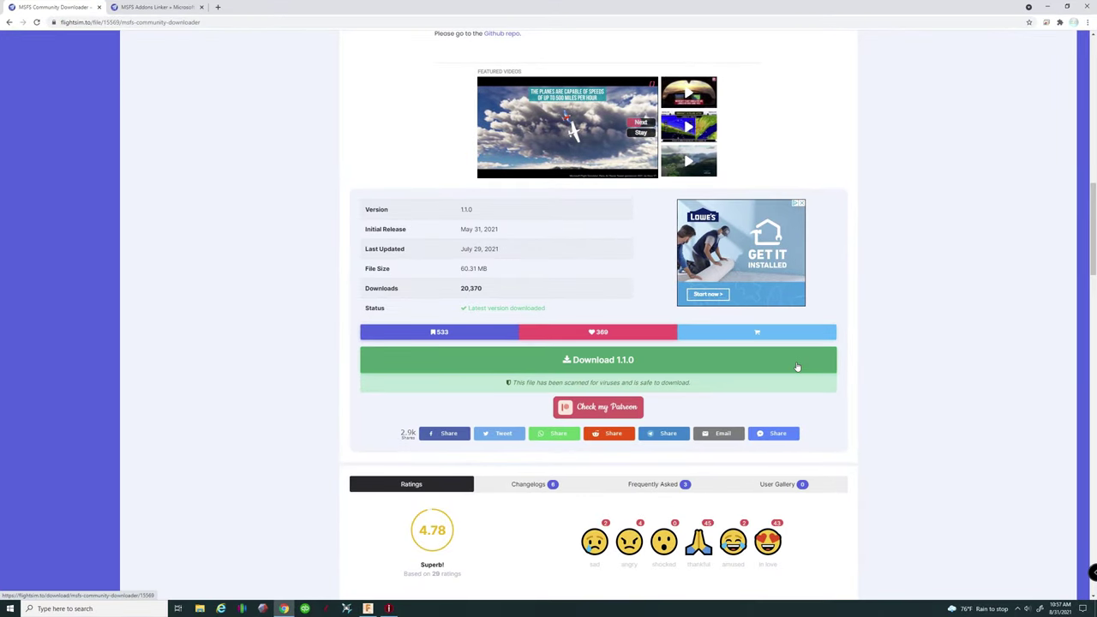
{"action": "scroll", "coordinate": [864, 372], "scroll_direction": "up", "scroll_amount": 15}
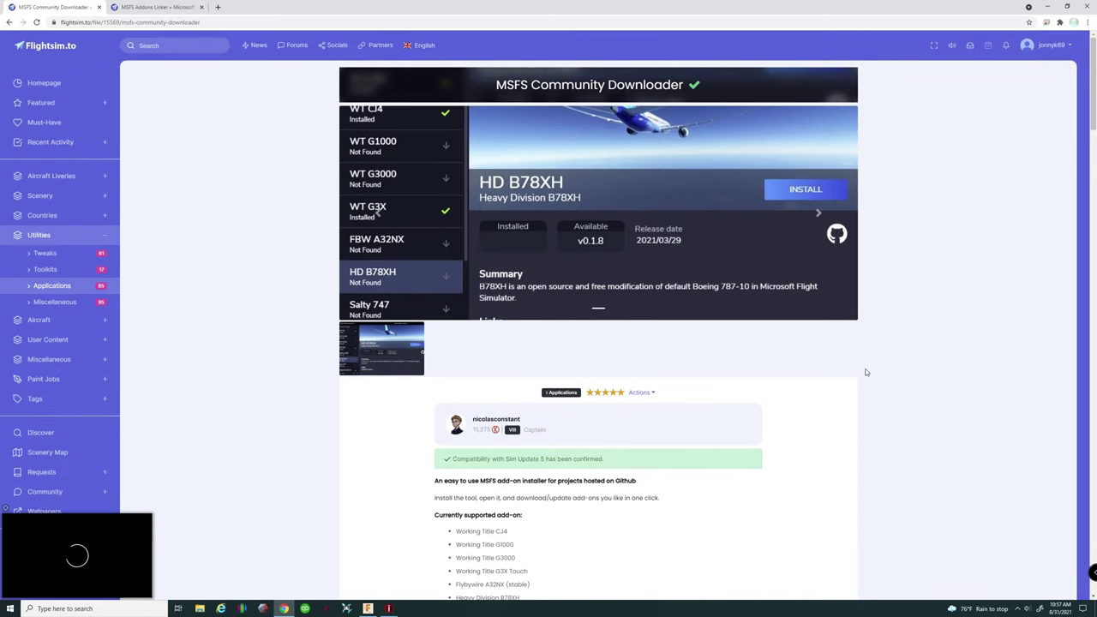
- Restore the browser to a smaller window at the top-left and drop MSFS_Addons_Linker_v12_gR0qJ onto the desktop
{"action": "double_click", "coordinate": [899, 8]}
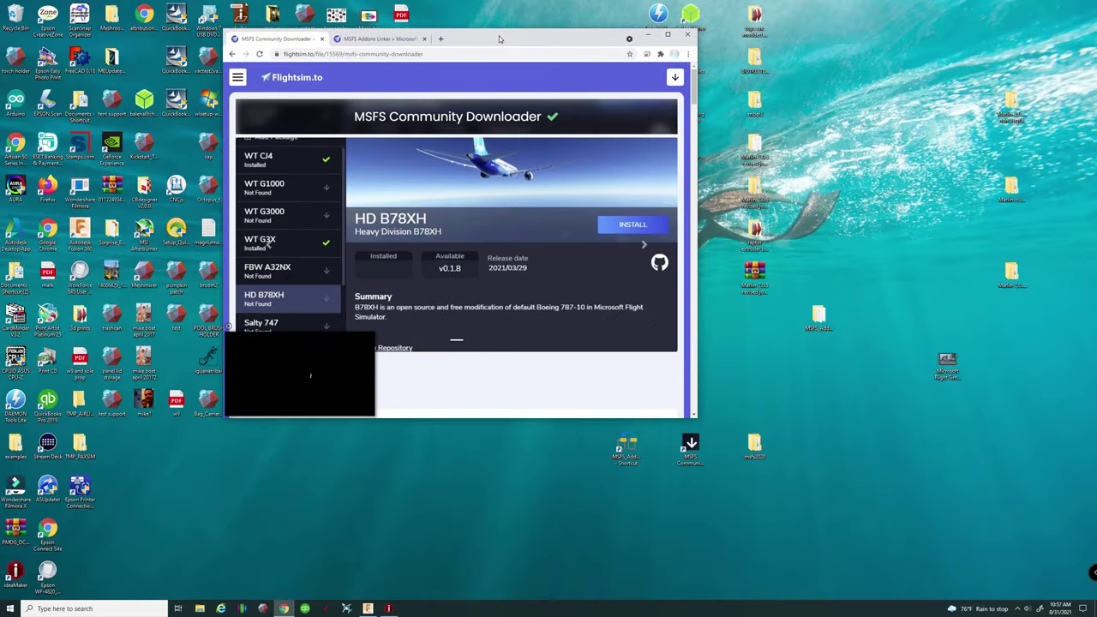
{"action": "left_click_drag", "start_coordinate": [506, 32], "coordinate": [275, 20]}
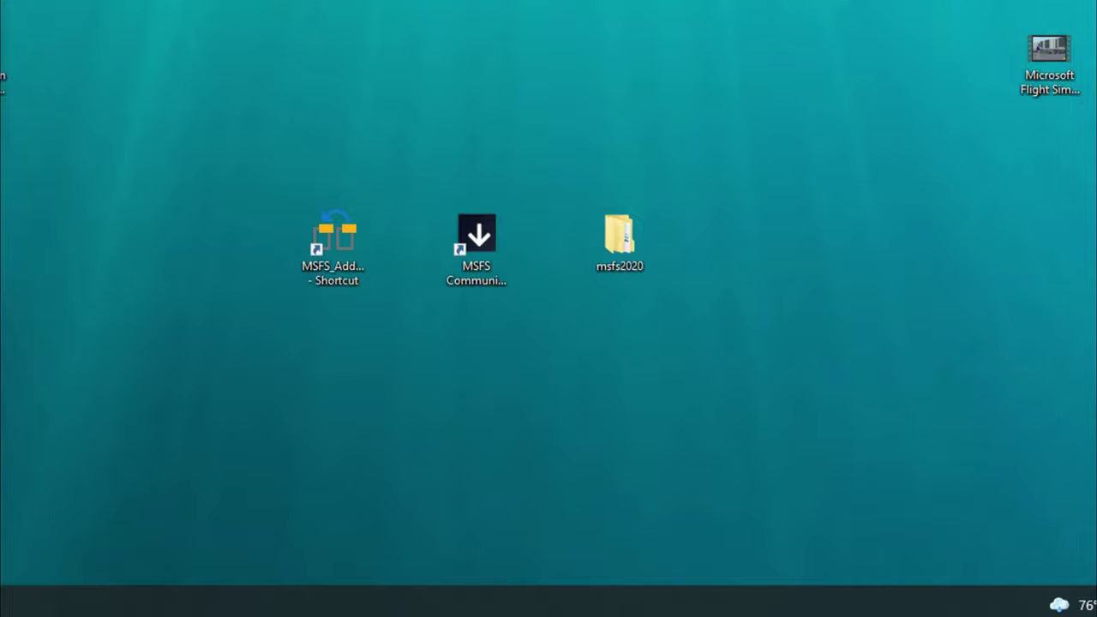
{"action": "left_click_drag", "start_coordinate": [762, 8], "coordinate": [808, 261]}
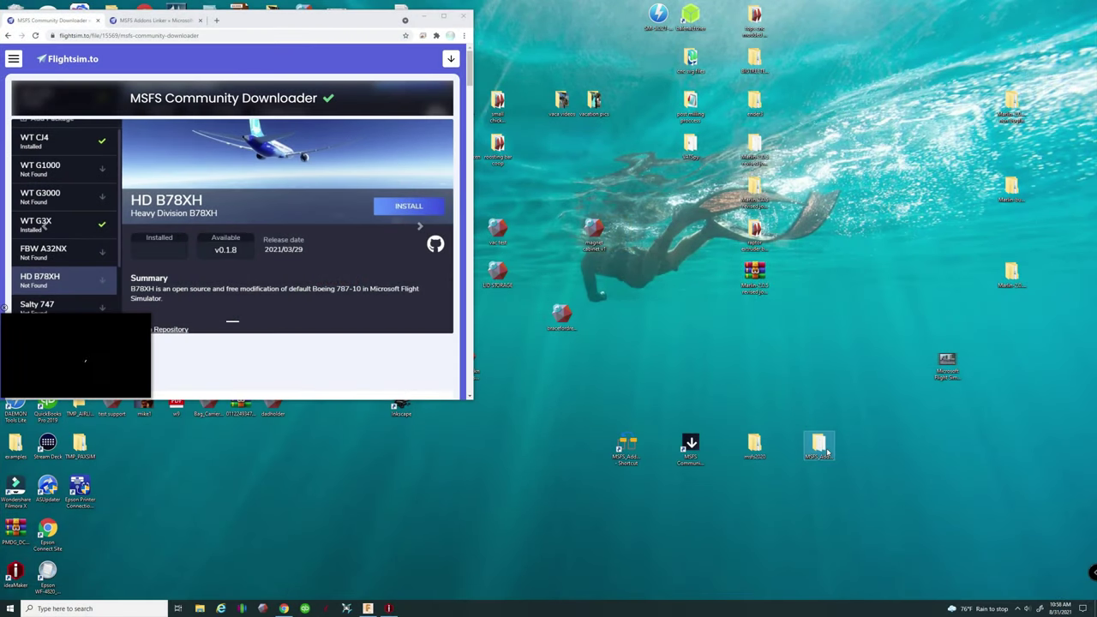
- Inspect the MSFS_AddonsLinker application's actions in the linker folder, then close Explorer and shift the folder right
{"action": "double_click", "coordinate": [818, 444]}
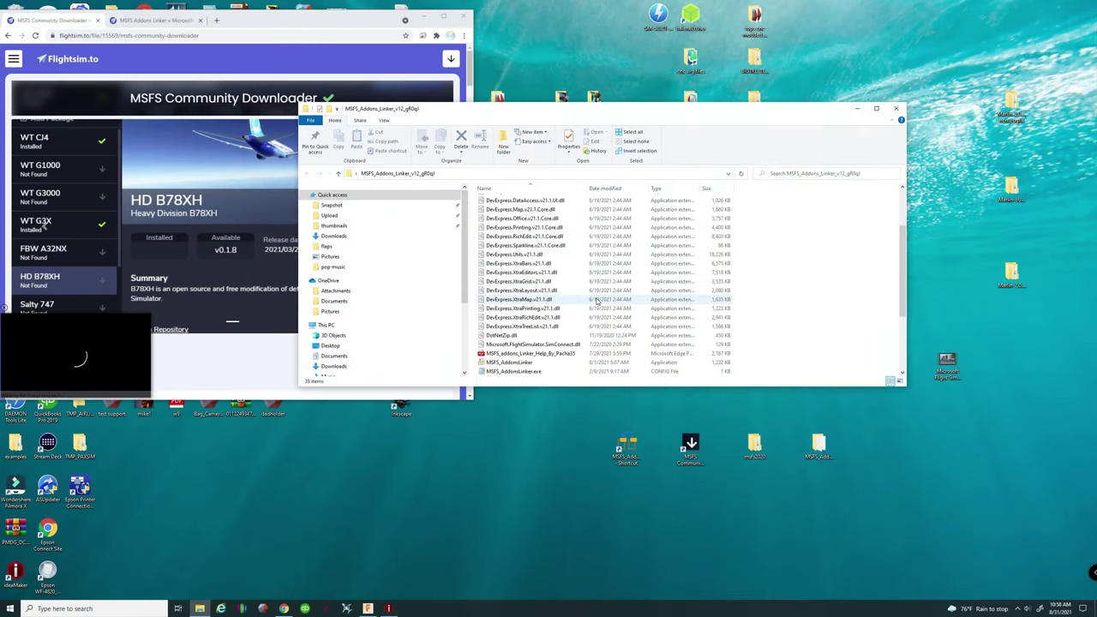
{"action": "scroll", "coordinate": [598, 300], "scroll_direction": "down", "scroll_amount": 2}
{"action": "left_click", "coordinate": [600, 308]}
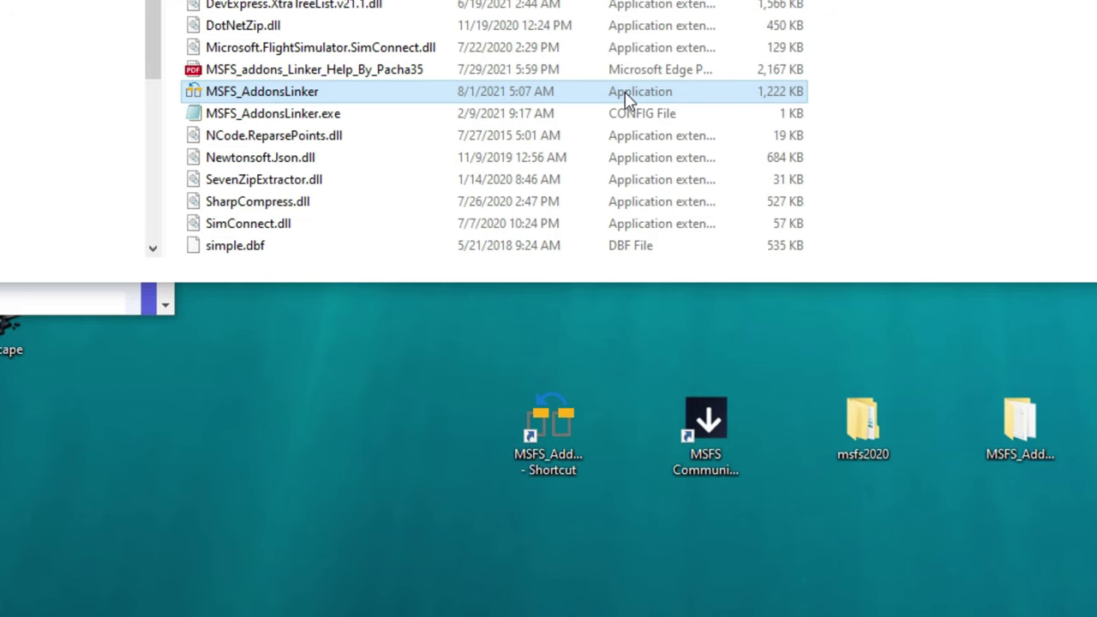
{"action": "right_click", "coordinate": [626, 99]}
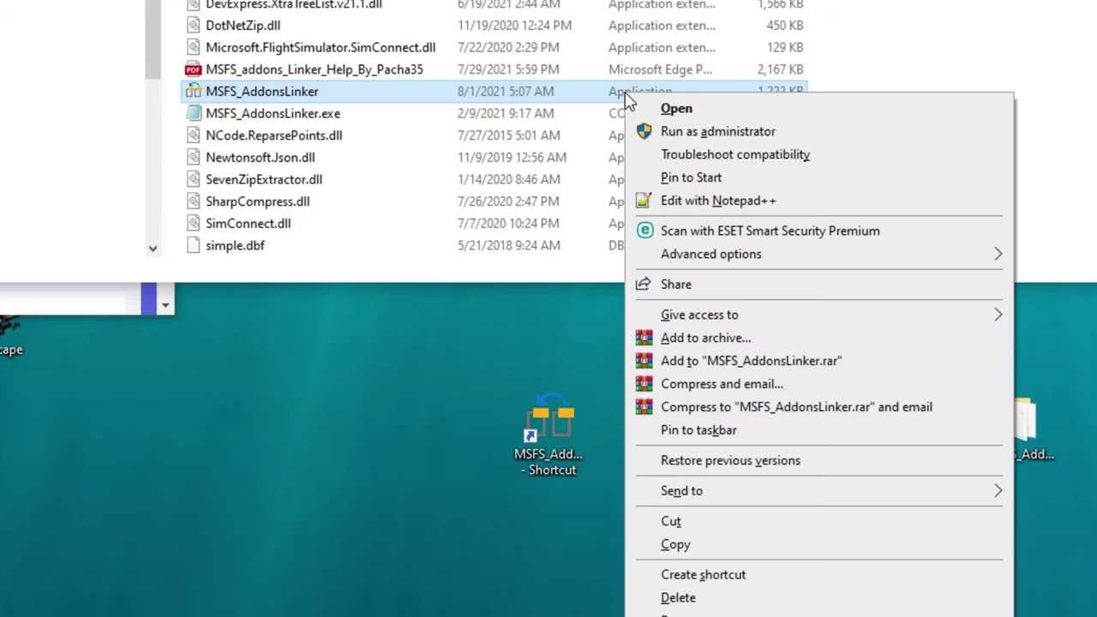
{"action": "mouse_move", "coordinate": [716, 499]}
{"action": "key", "text": "Escape"}
{"action": "key", "text": "alt+F4"}
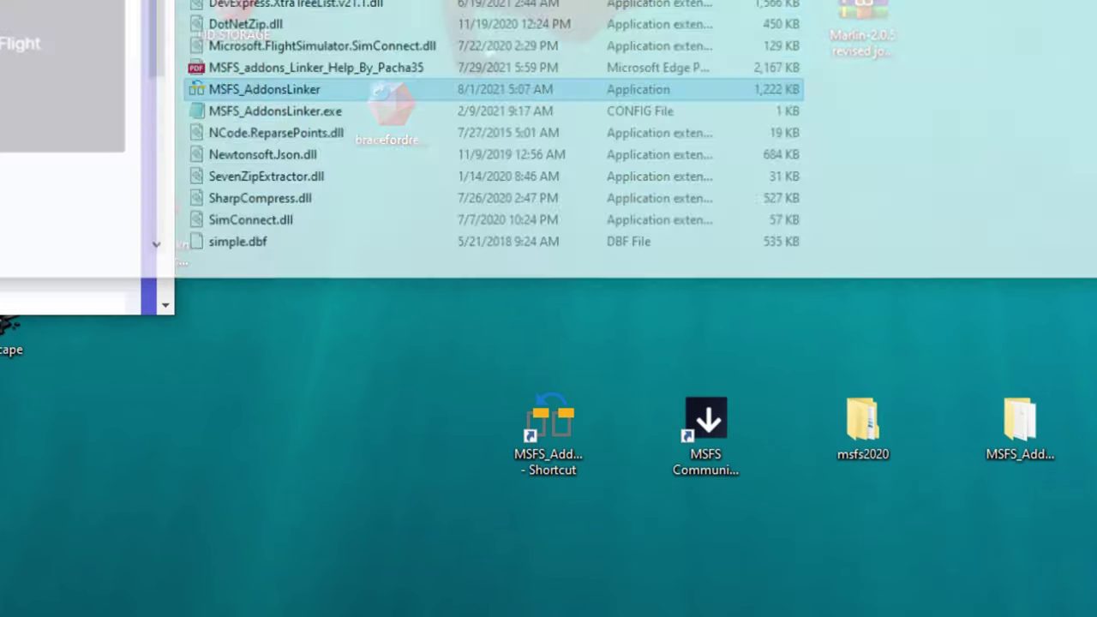
{"action": "left_click_drag", "start_coordinate": [1013, 437], "coordinate": [1080, 107]}
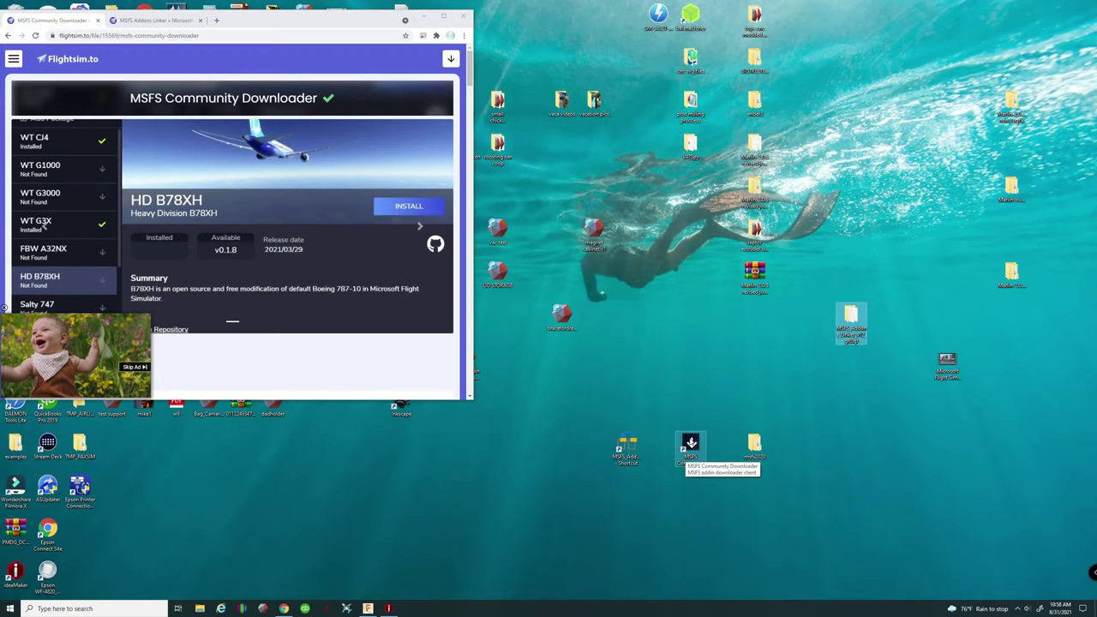
- Launch MSFS Community Downloader, enlarge its window, and open Add Package's community package list
{"action": "double_click", "coordinate": [691, 445]}
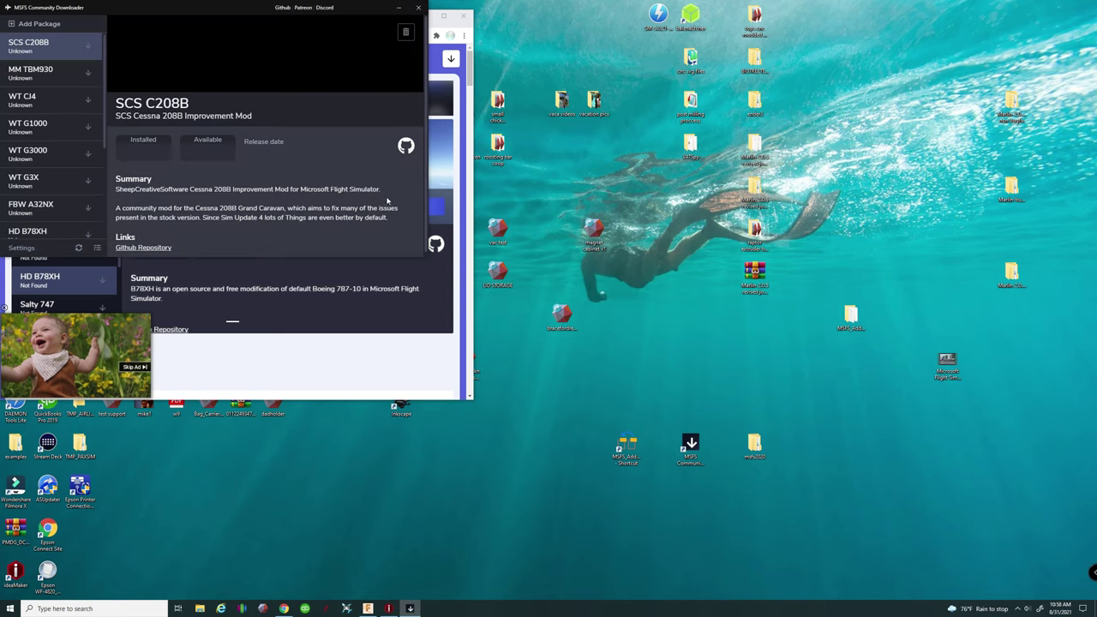
{"action": "left_click_drag", "start_coordinate": [429, 258], "coordinate": [474, 395]}
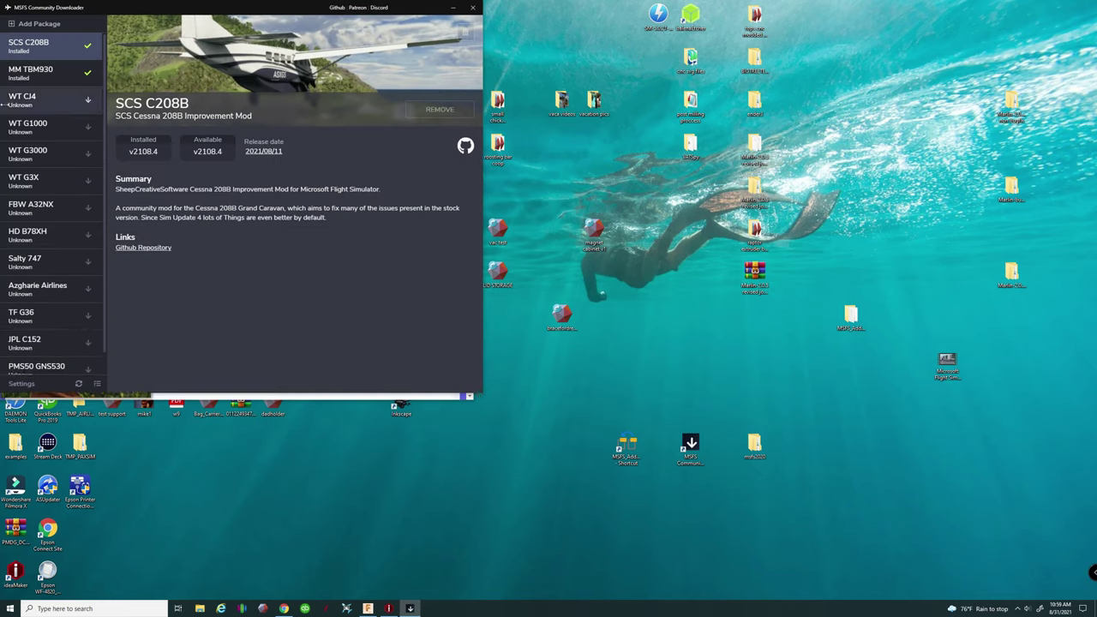
{"action": "scroll", "coordinate": [58, 227], "scroll_direction": "down", "scroll_amount": 1}
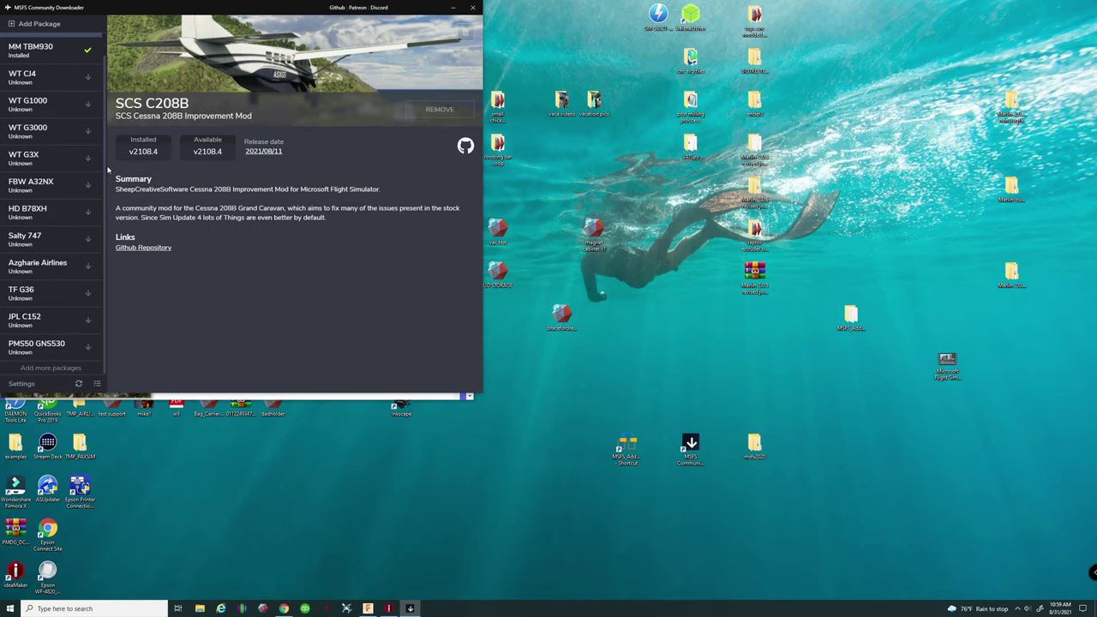
{"action": "scroll", "coordinate": [38, 180], "scroll_direction": "up", "scroll_amount": 1}
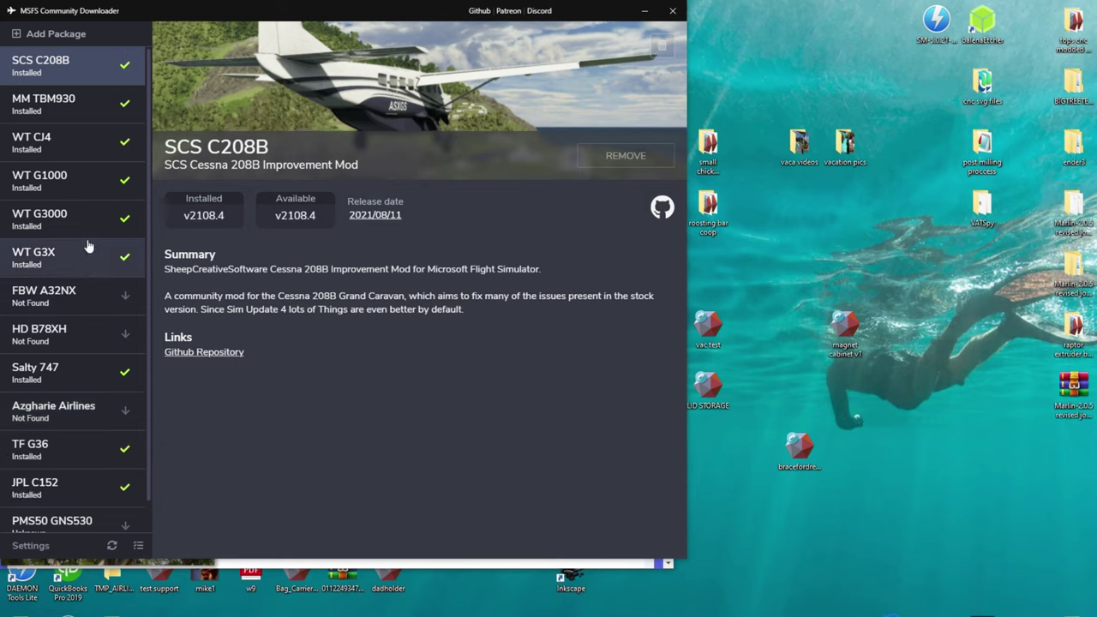
{"action": "left_click", "coordinate": [52, 34]}
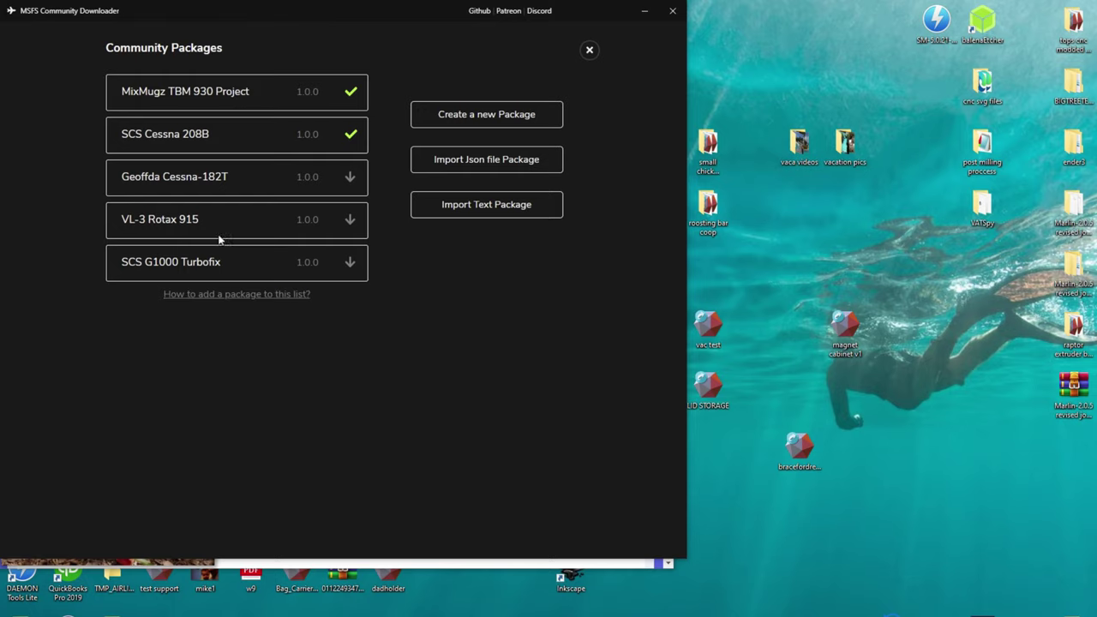
- Expand the Geoffda Cessna-182T details, then close Community Packages to return to SCS C208B
{"action": "left_click", "coordinate": [220, 188]}
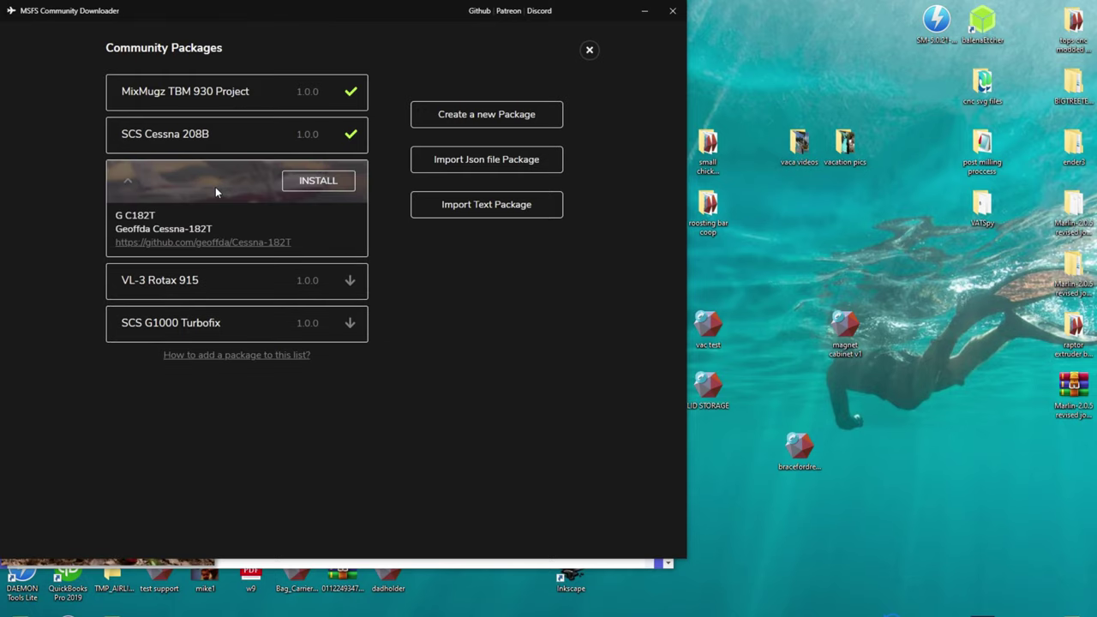
{"action": "left_click", "coordinate": [600, 52]}
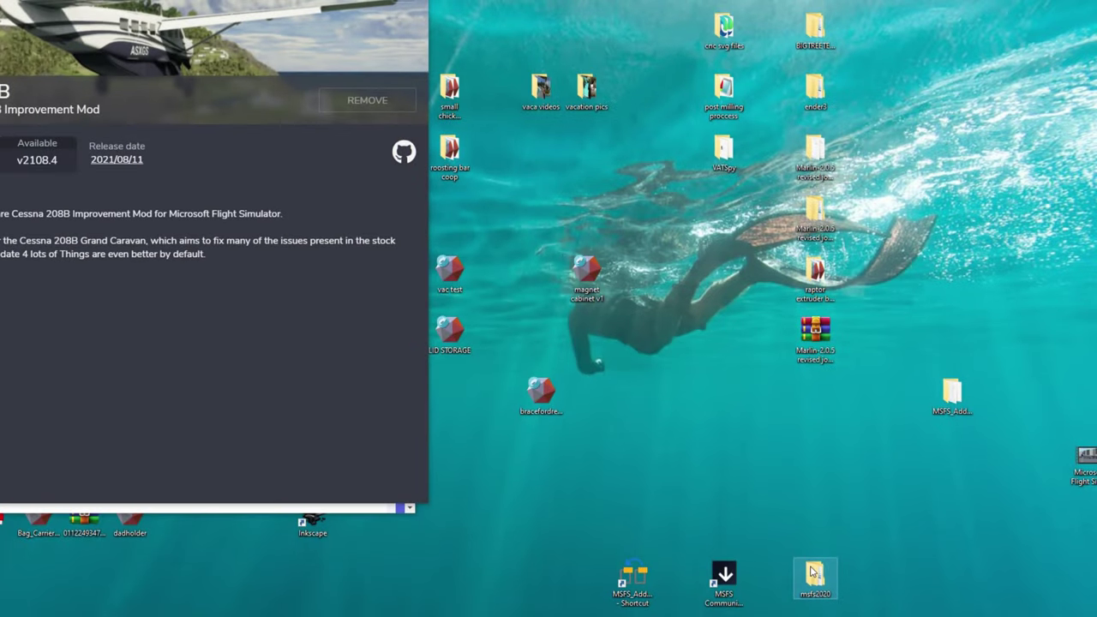
{"action": "double_click", "coordinate": [815, 571]}
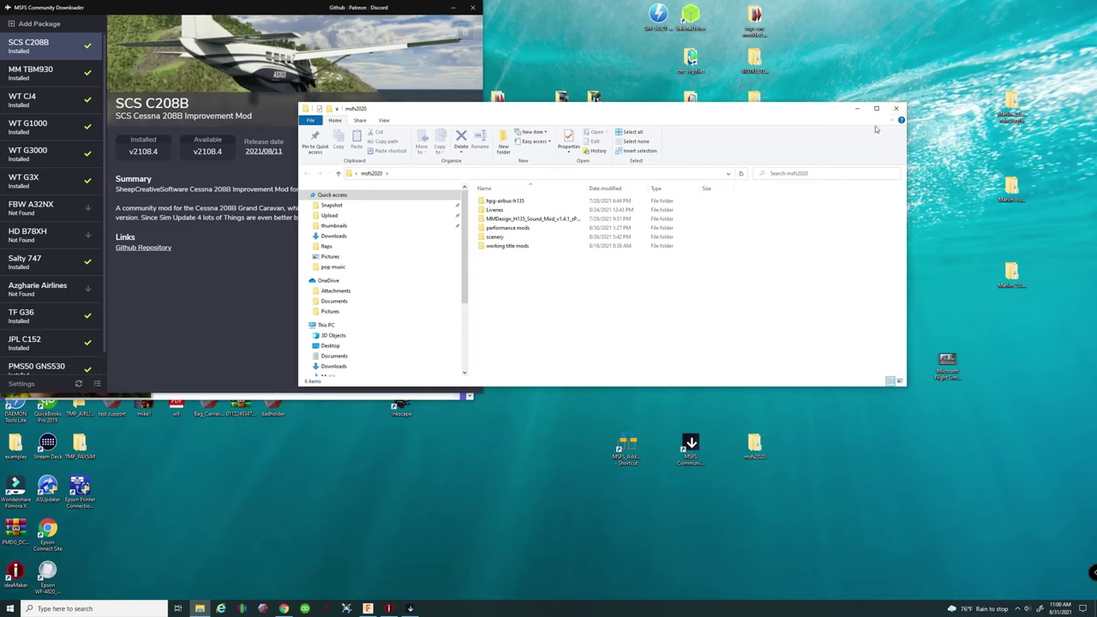
{"action": "left_click", "coordinate": [896, 108]}
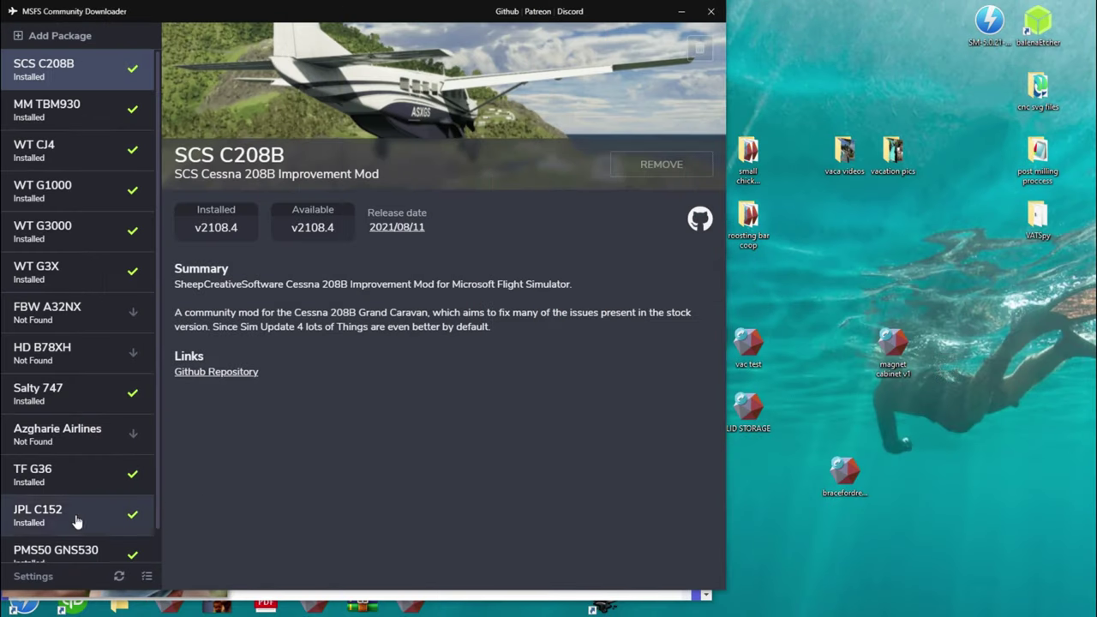
{"action": "left_click", "coordinate": [33, 576]}
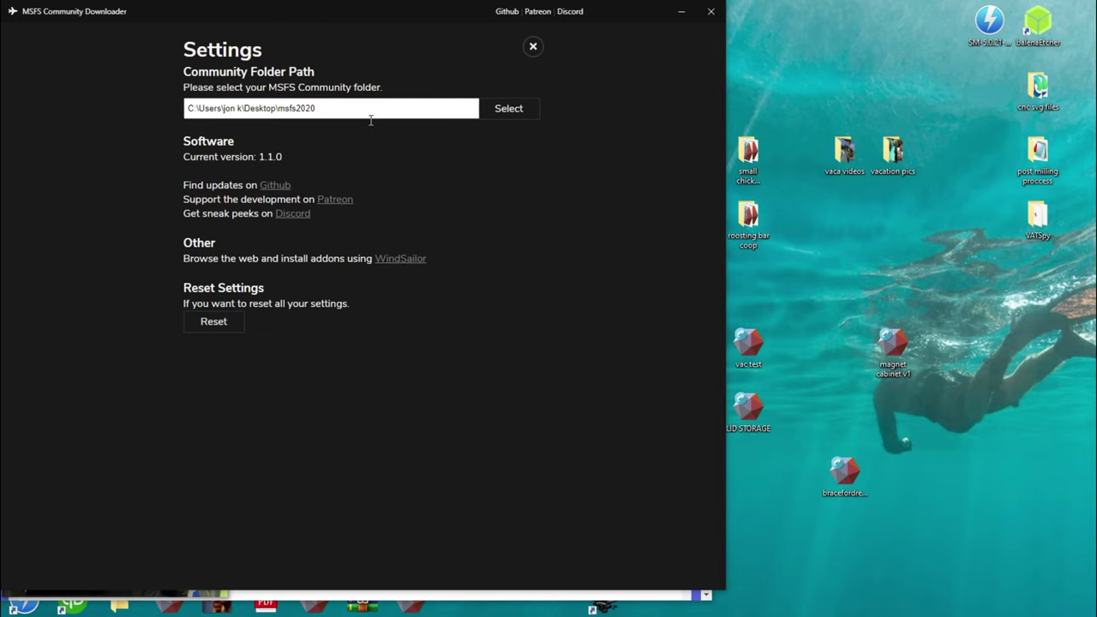
{"action": "left_click", "coordinate": [533, 48]}
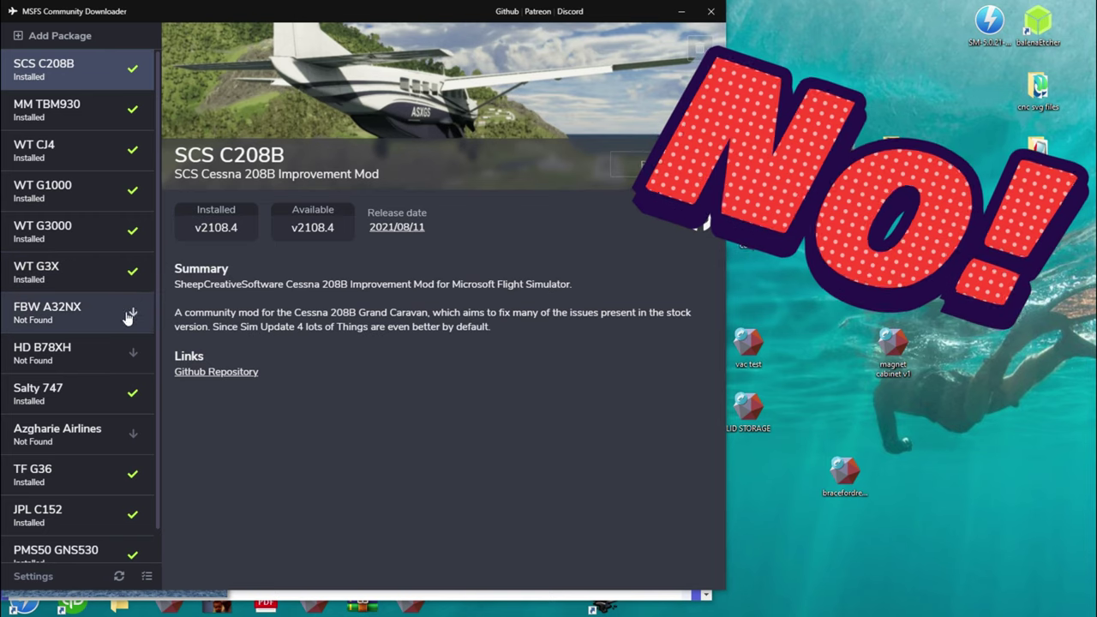
{"action": "left_click", "coordinate": [146, 578]}
{"action": "scroll", "coordinate": [379, 252], "scroll_direction": "down", "scroll_amount": 5}
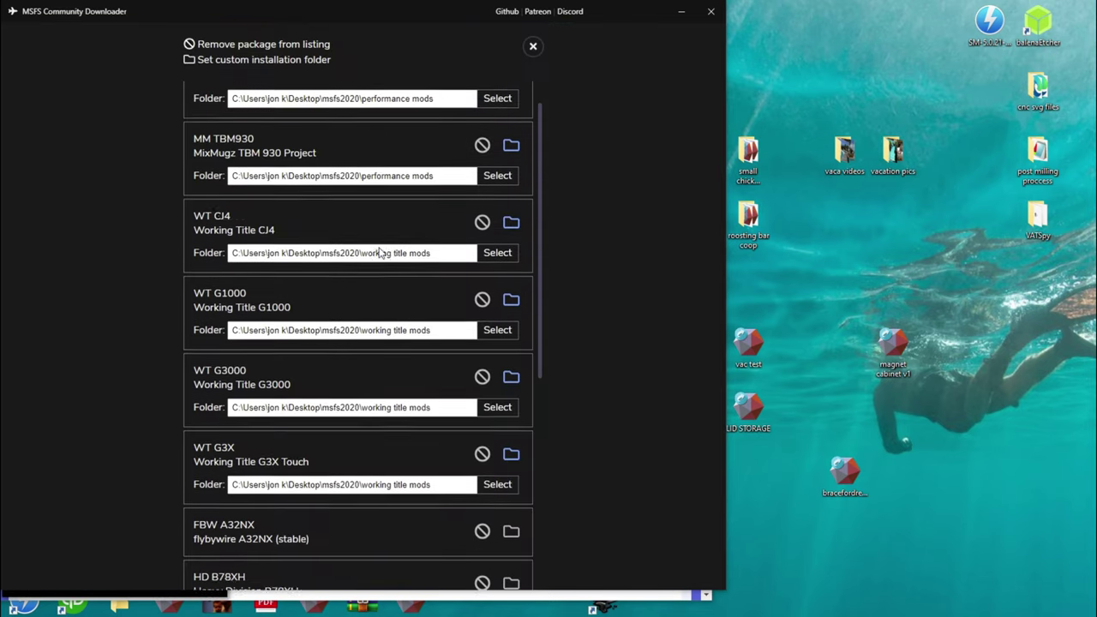
{"action": "scroll", "coordinate": [380, 252], "scroll_direction": "up", "scroll_amount": 5}
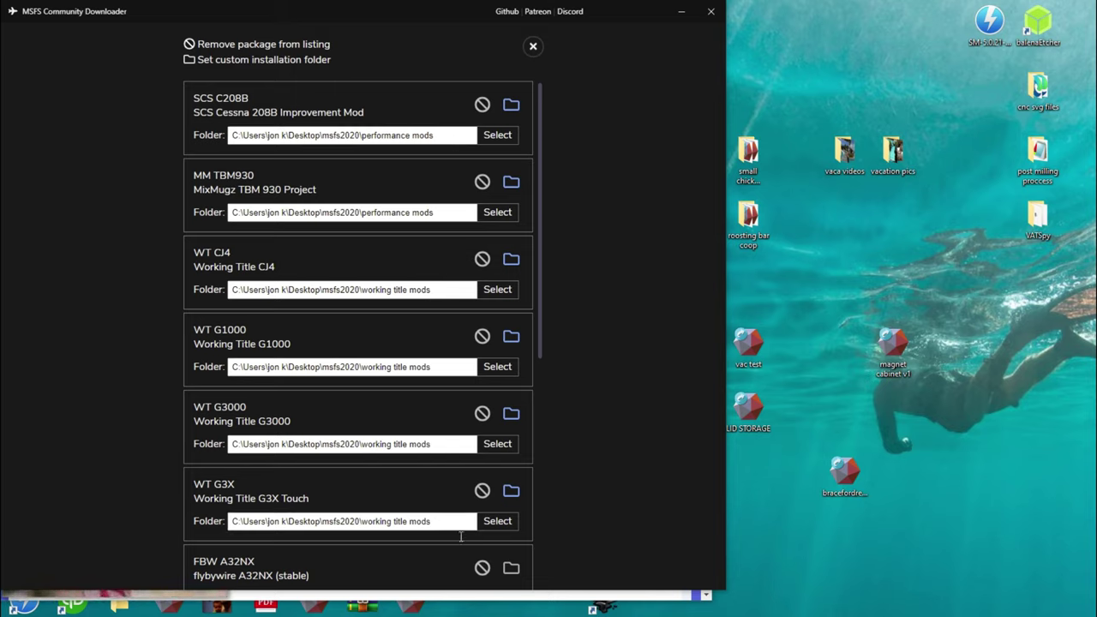
{"action": "scroll", "coordinate": [432, 490], "scroll_direction": "down", "scroll_amount": 3}
{"action": "scroll", "coordinate": [403, 471], "scroll_direction": "down", "scroll_amount": 2}
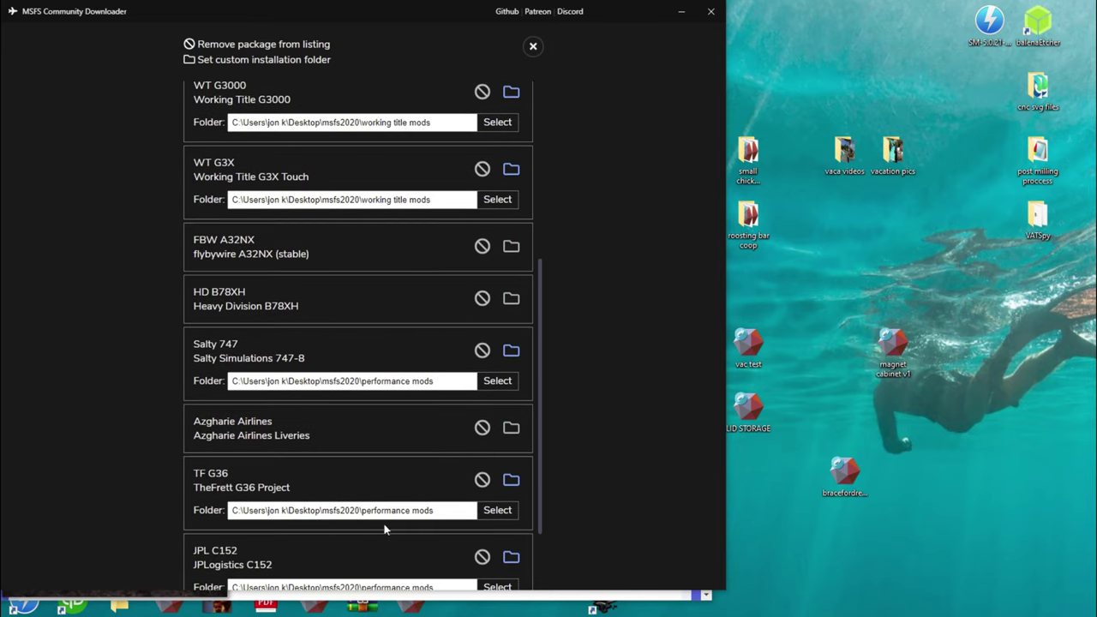
{"action": "scroll", "coordinate": [360, 497], "scroll_direction": "down", "scroll_amount": 2}
{"action": "scroll", "coordinate": [407, 460], "scroll_direction": "up", "scroll_amount": 6}
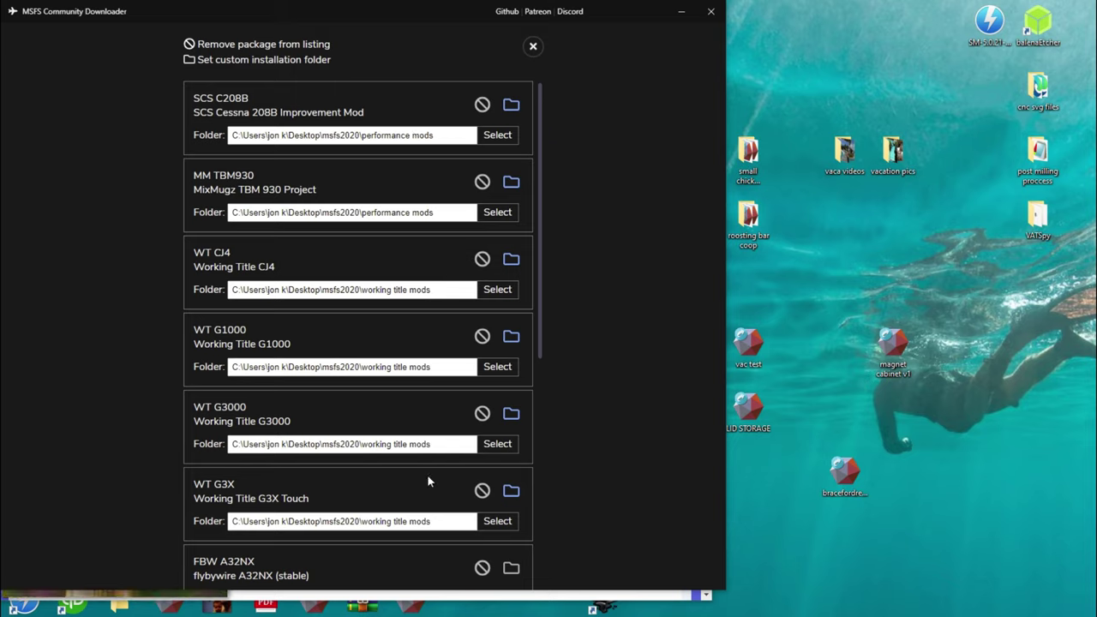
{"action": "left_click", "coordinate": [533, 47]}
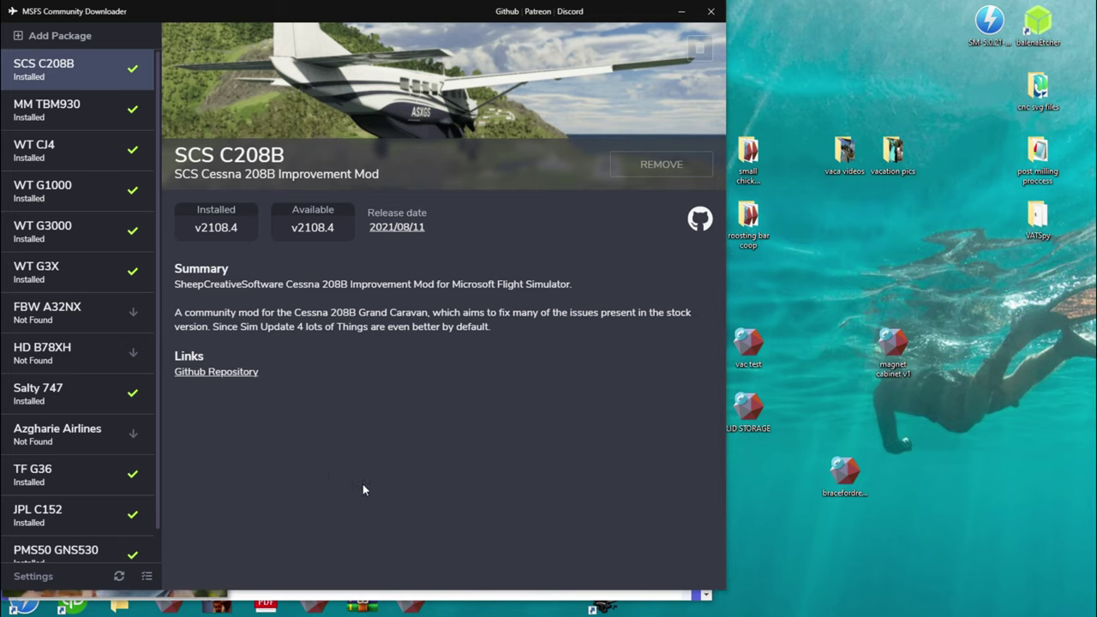
- Open the msfs2020 folder, then launch MSFS_AddonsLinker from its desktop shortcut
{"action": "left_click", "coordinate": [119, 605]}
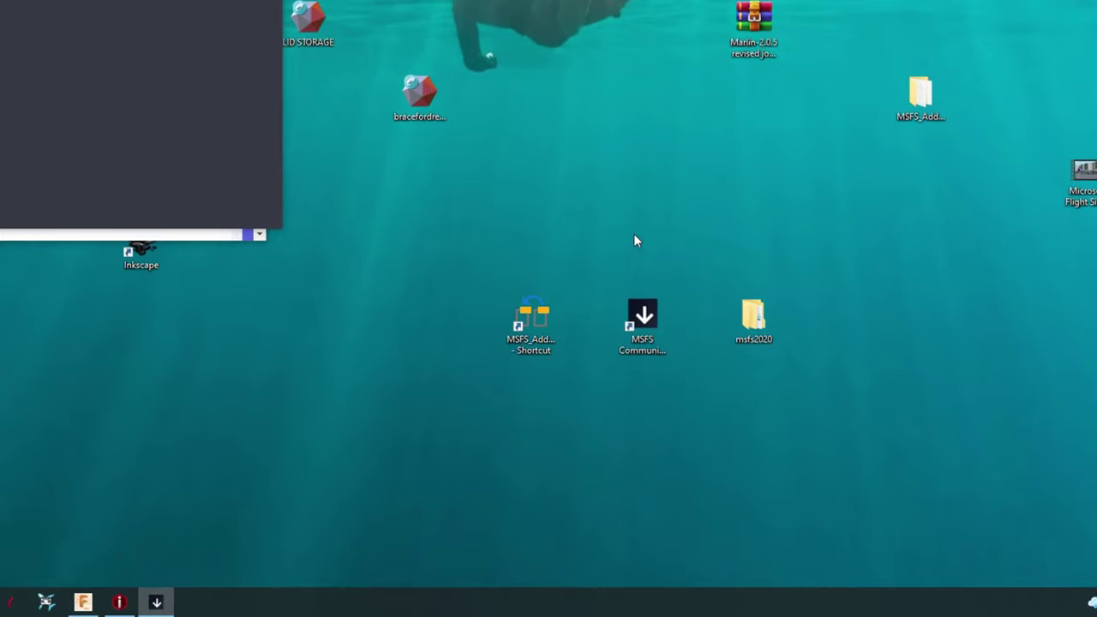
{"action": "left_click", "coordinate": [519, 311]}
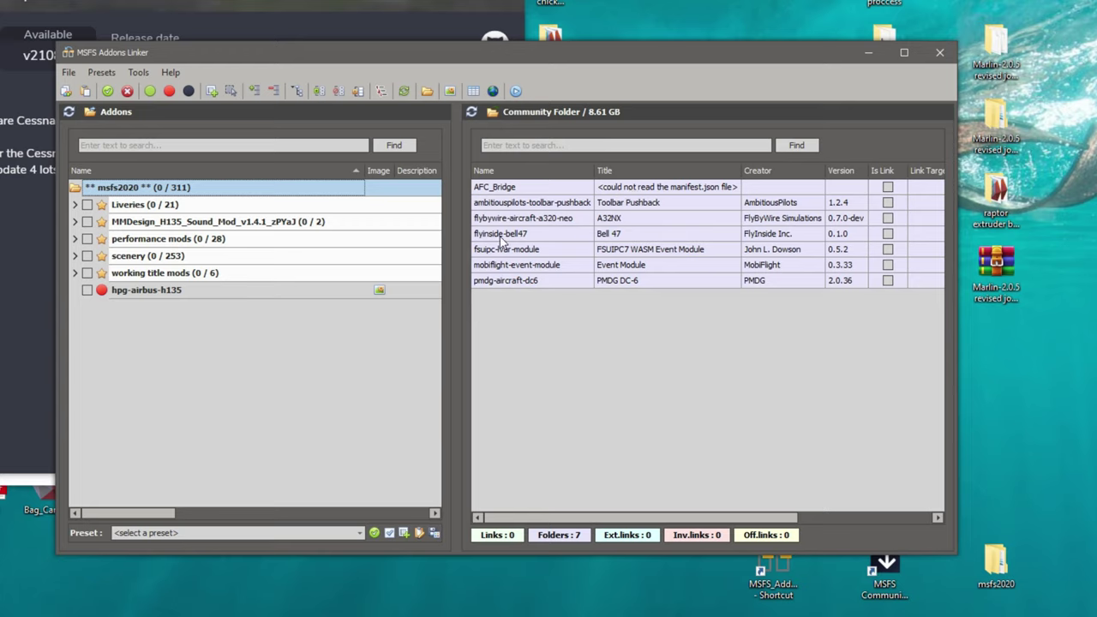
- Open Tools > Options... to check the My Addons Folders and Community folder paths
{"action": "left_click", "coordinate": [148, 72]}
{"action": "left_click", "coordinate": [173, 242]}
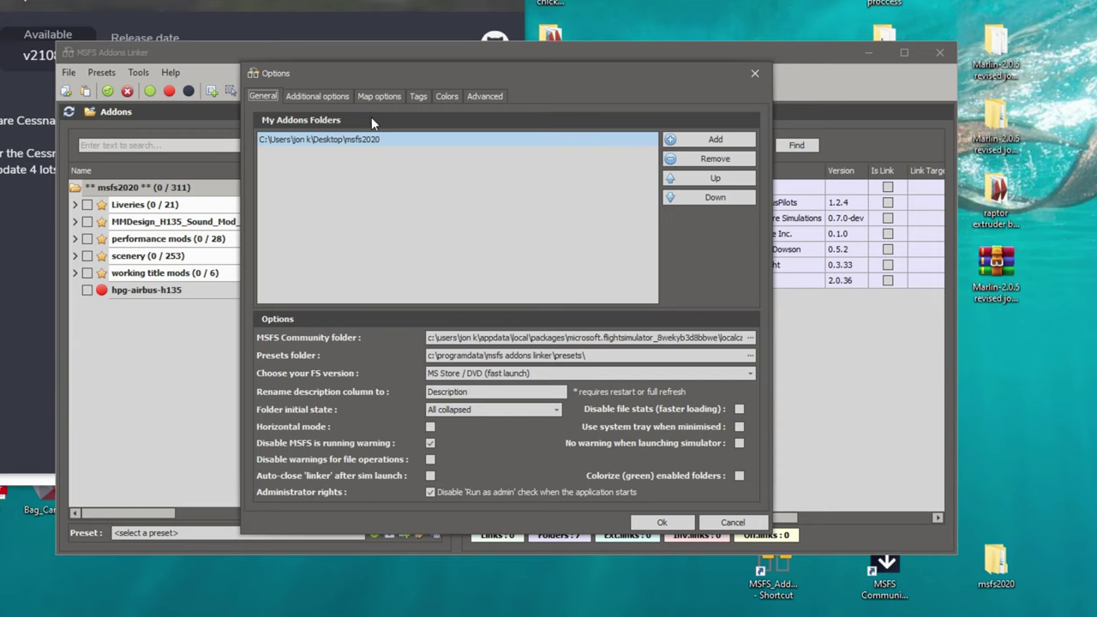
- Accept the Options dialog with Ok and refresh both add-on lists
{"action": "left_click", "coordinate": [661, 522]}
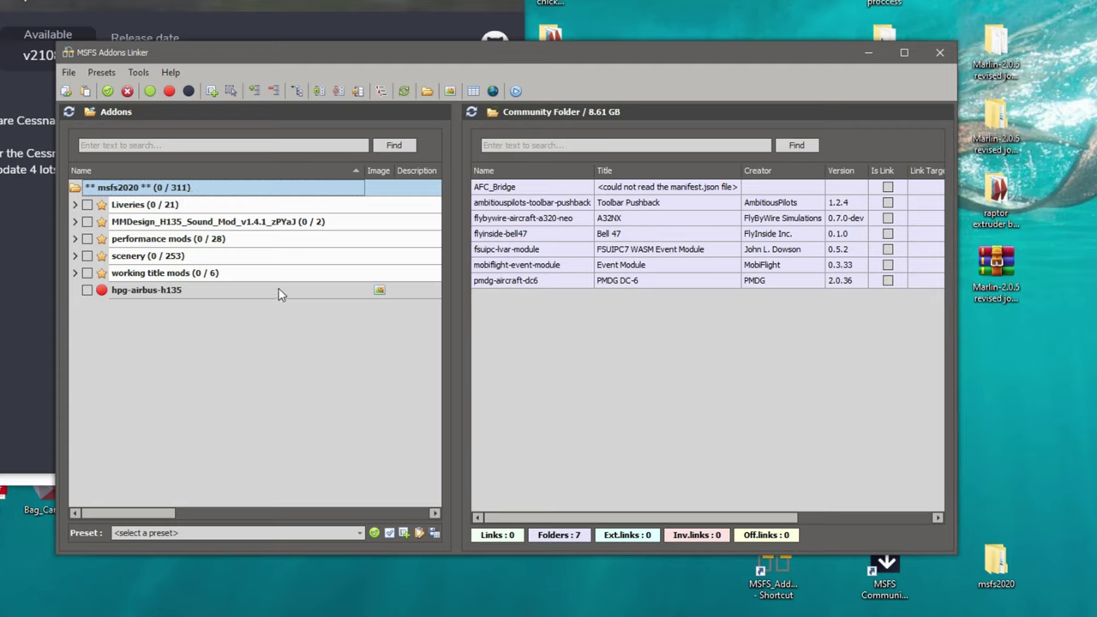
{"action": "left_click", "coordinate": [404, 91]}
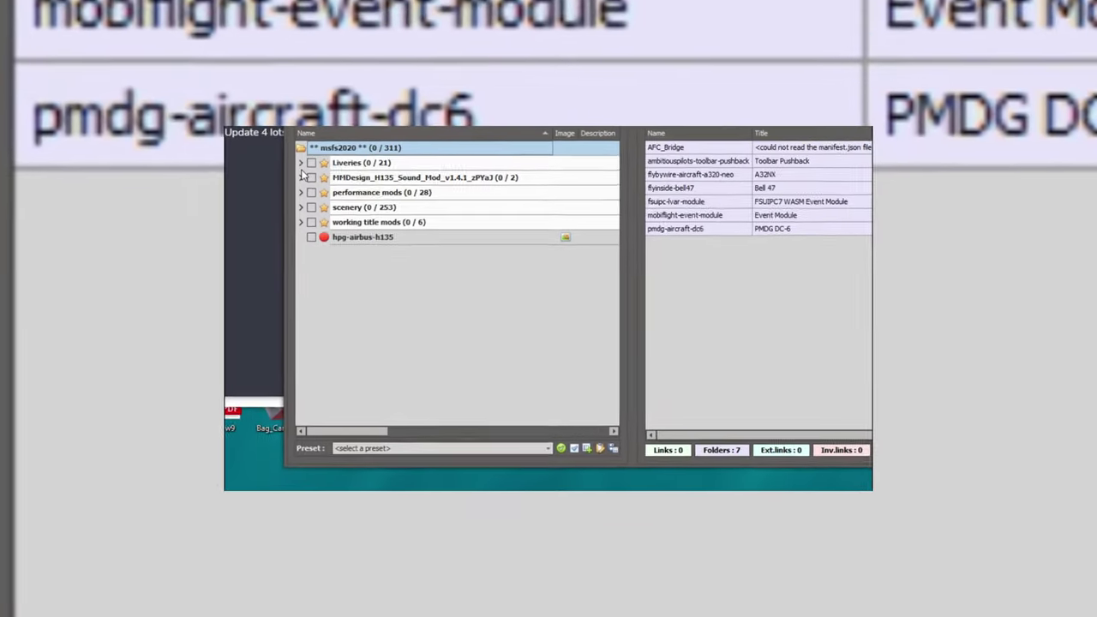
- Browse the addon folders and link the Asobo_TBM930_BAREMETAL livery into Community
{"action": "left_click", "coordinate": [301, 162]}
{"action": "left_click", "coordinate": [300, 162]}
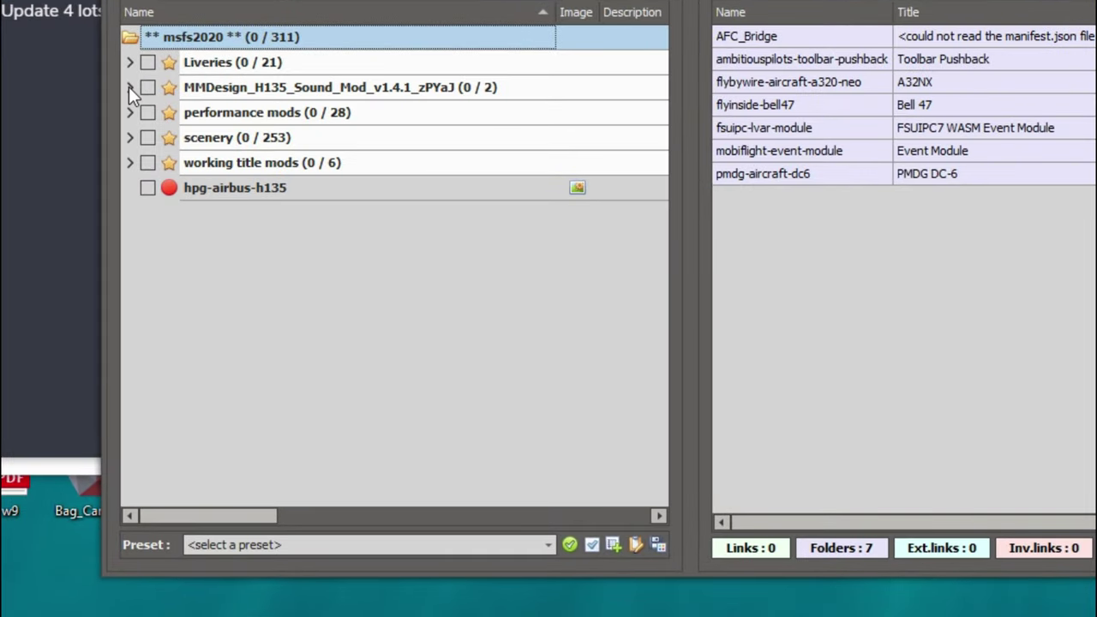
{"action": "left_click", "coordinate": [129, 87]}
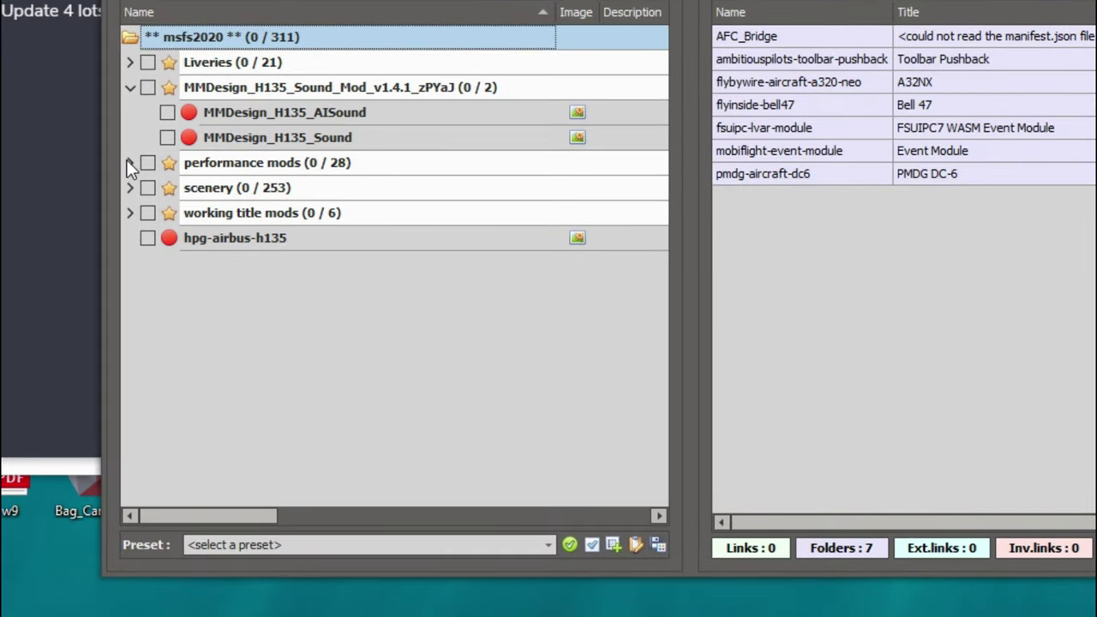
{"action": "left_click", "coordinate": [128, 163]}
{"action": "left_click", "coordinate": [129, 86]}
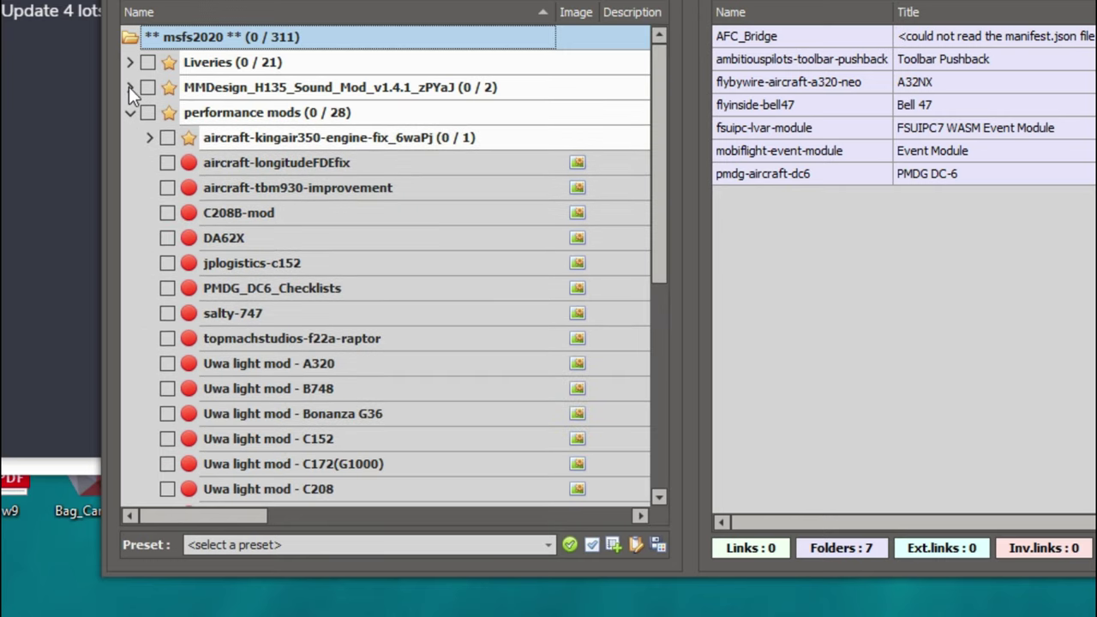
{"action": "left_click", "coordinate": [129, 112]}
{"action": "left_click", "coordinate": [129, 63]}
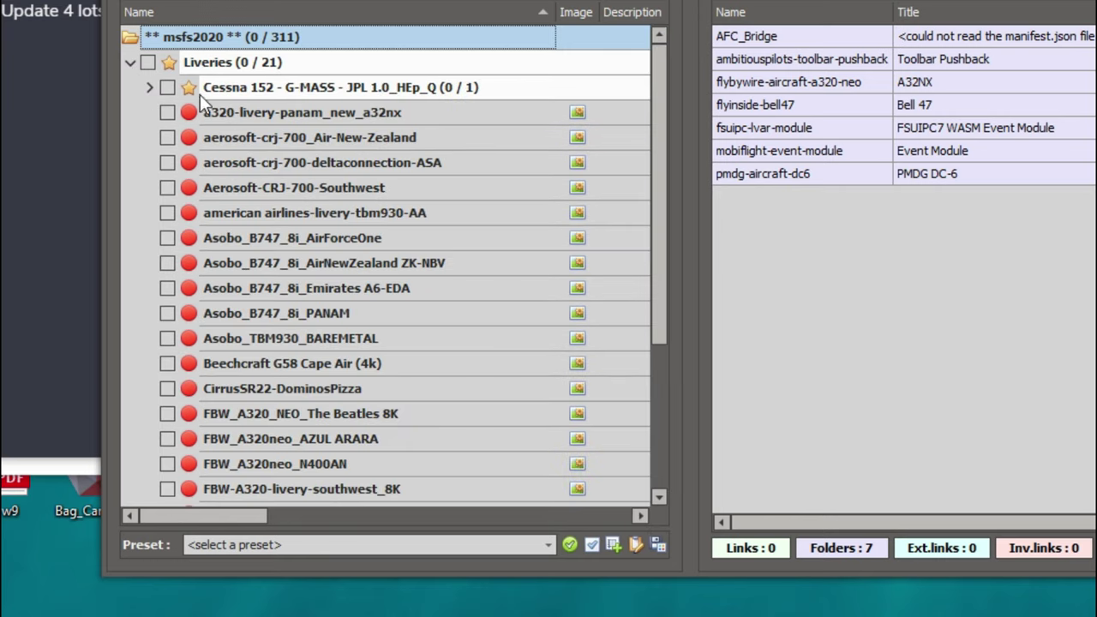
{"action": "scroll", "coordinate": [190, 117], "scroll_direction": "down", "scroll_amount": 1}
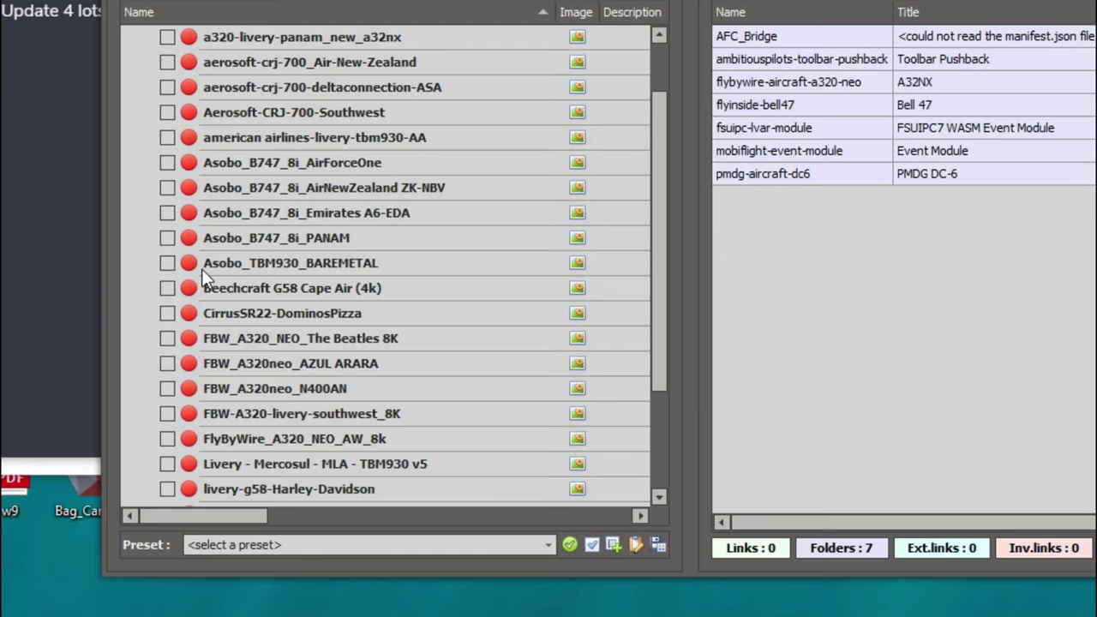
{"action": "left_click", "coordinate": [167, 268]}
- Link aircraft-tbm930-improvement from the performance mods folder into Community
{"action": "scroll", "coordinate": [146, 286], "scroll_direction": "up", "scroll_amount": 1}
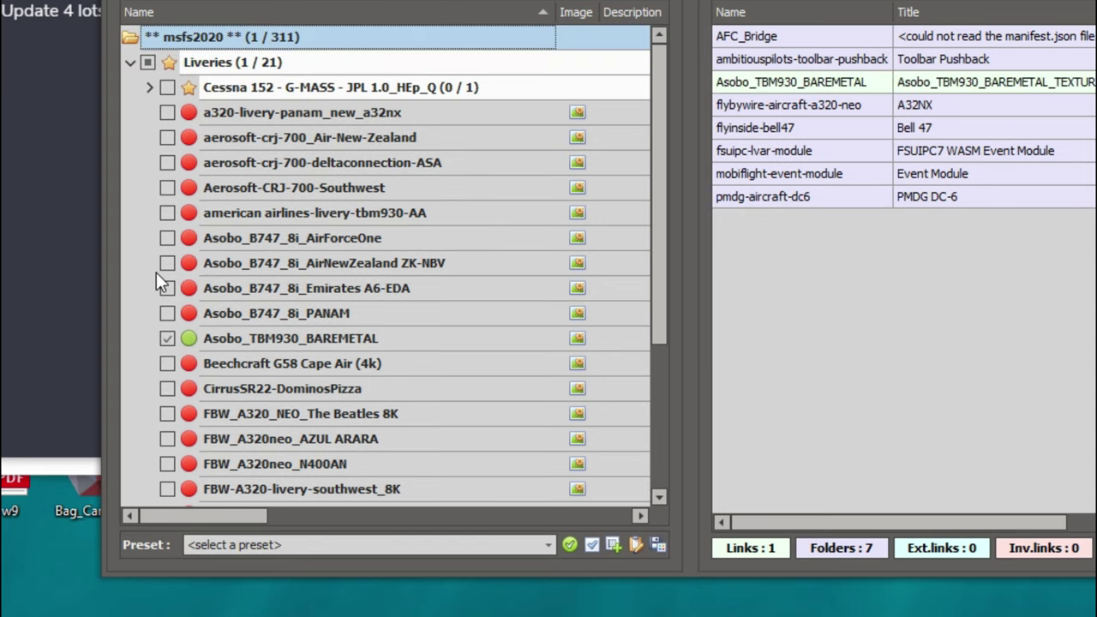
{"action": "left_click", "coordinate": [147, 90]}
{"action": "left_click", "coordinate": [131, 65]}
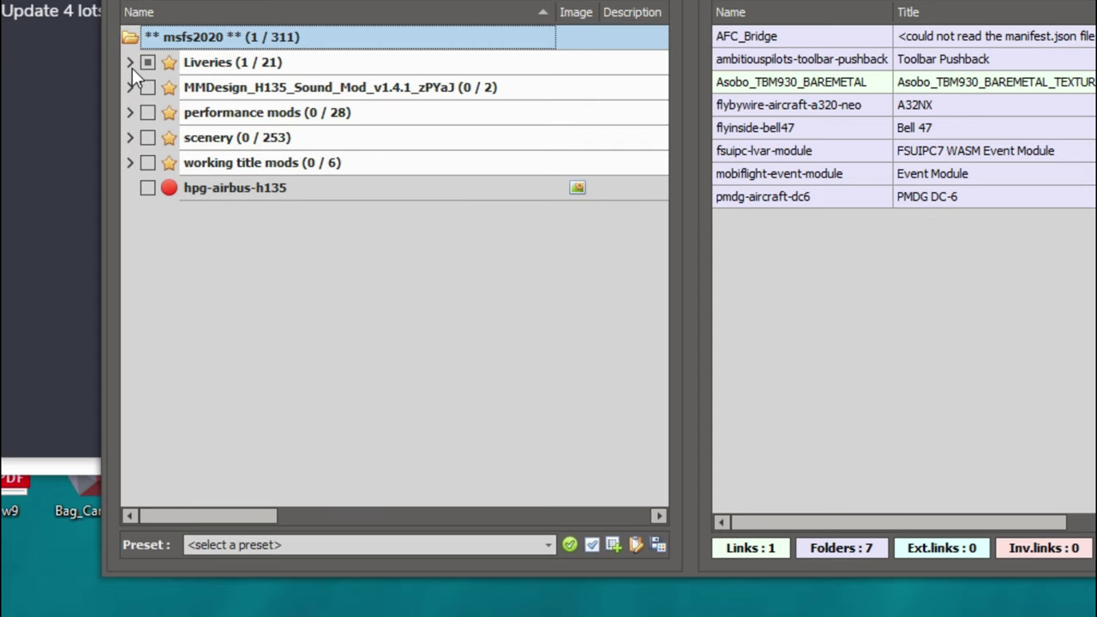
{"action": "left_click", "coordinate": [128, 115]}
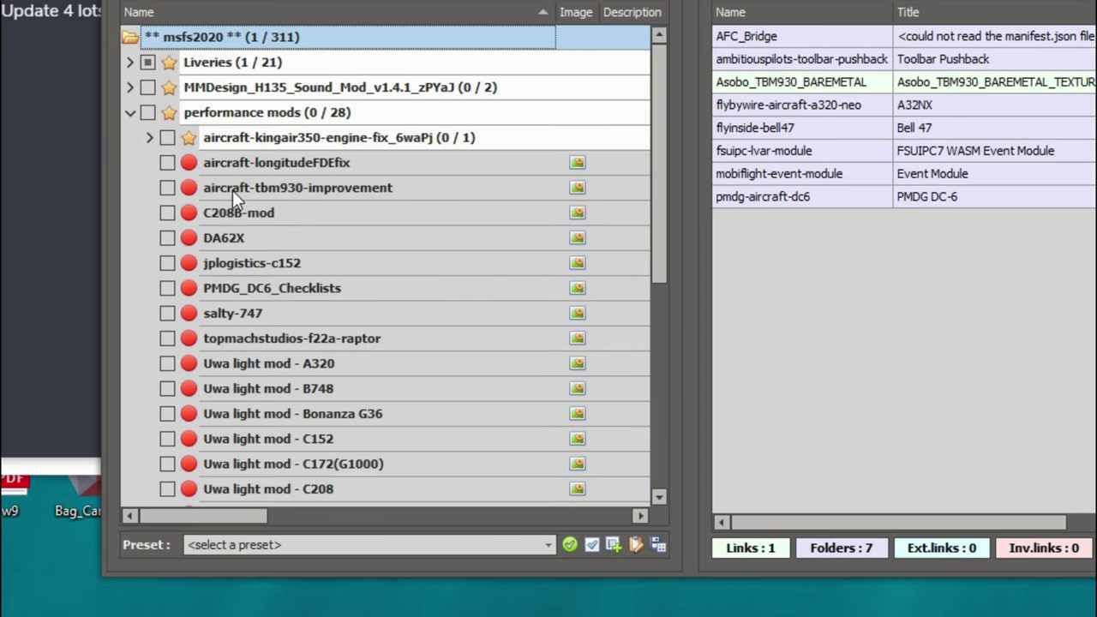
{"action": "left_click", "coordinate": [166, 188]}
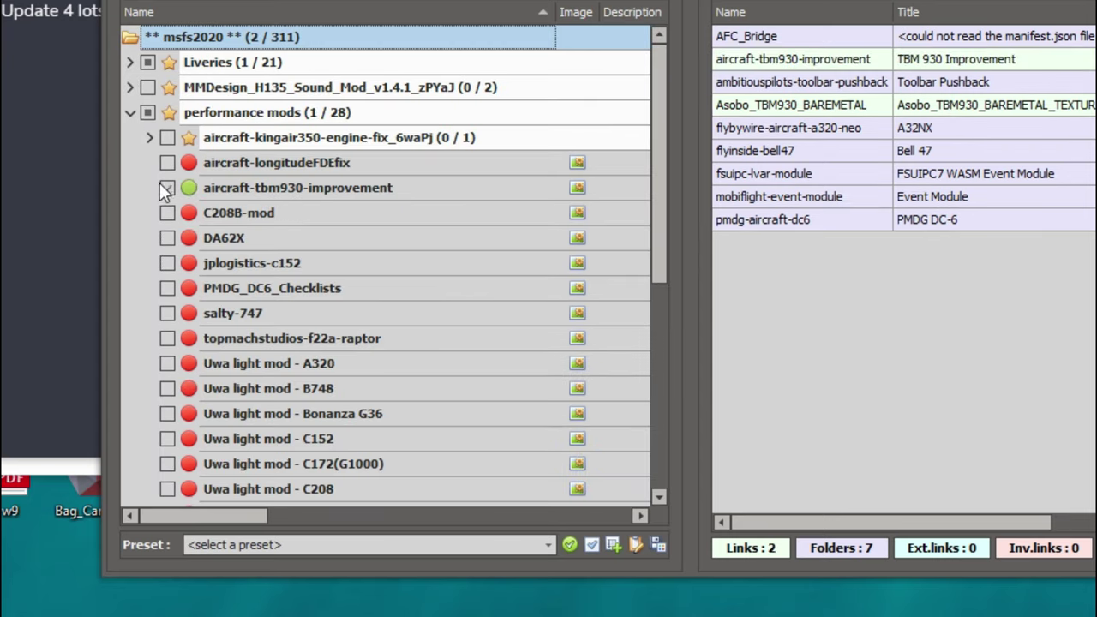
- Link workingtitle-g3000 from the working title mods folder into Community
{"action": "left_click", "coordinate": [129, 114]}
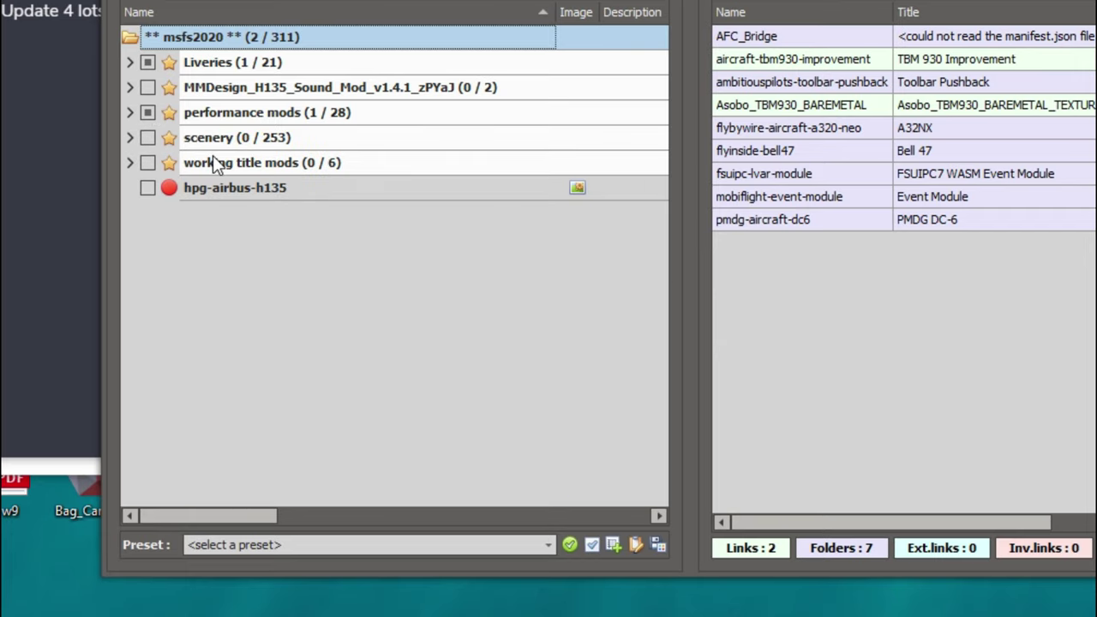
{"action": "left_click", "coordinate": [129, 162]}
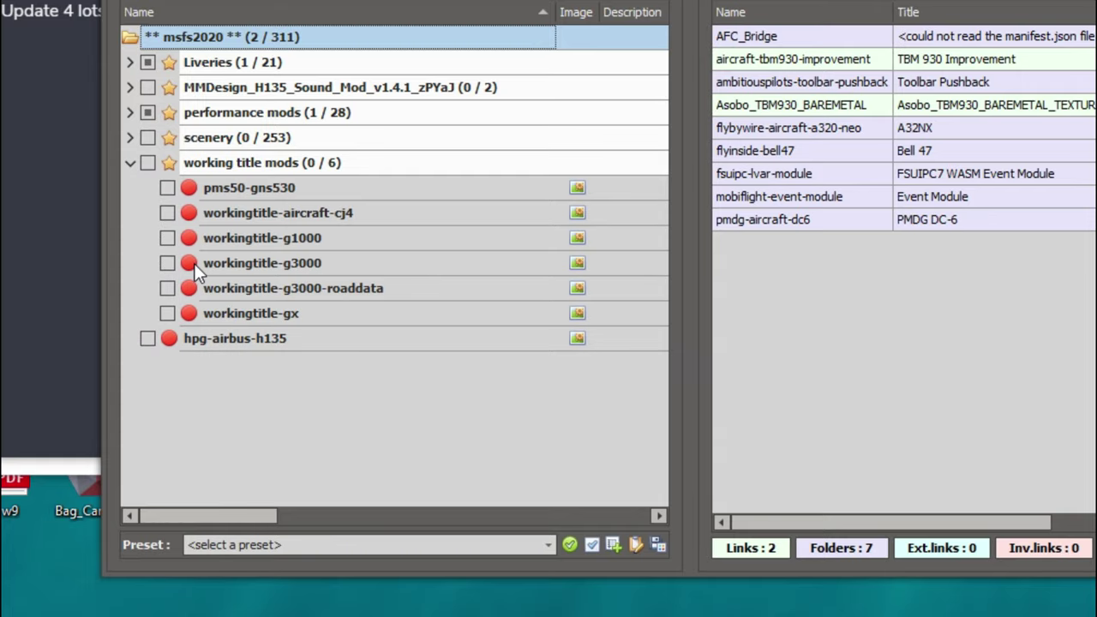
{"action": "left_click", "coordinate": [167, 264]}
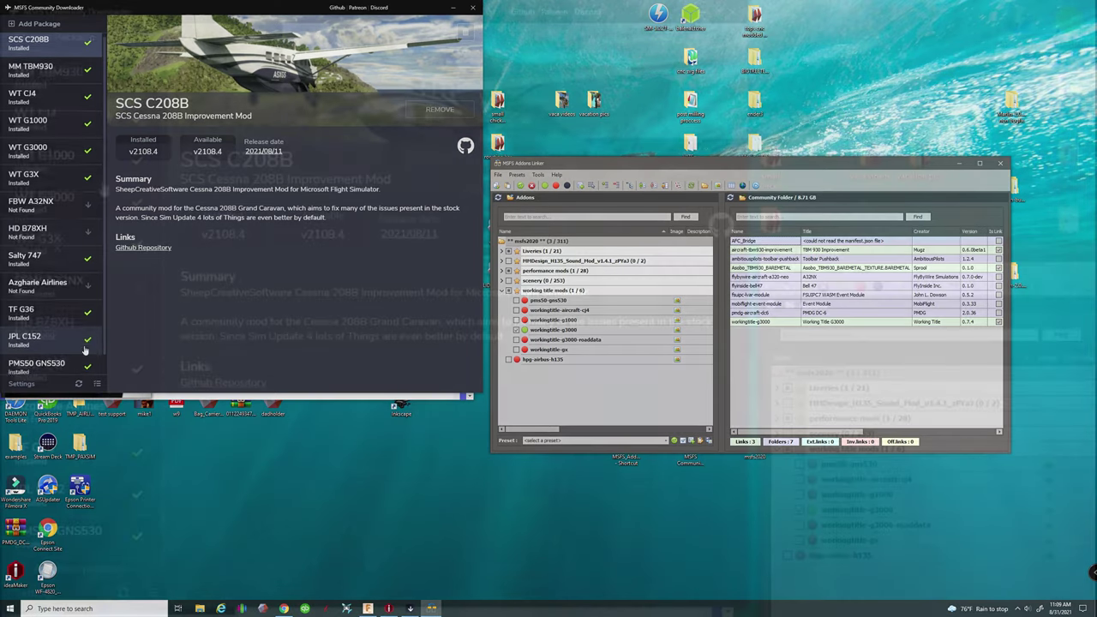
- Scroll the Downloader's package sidebar, then move the Linker left to reveal its 8.71 GB Community Folder
{"action": "scroll", "coordinate": [85, 349], "scroll_direction": "down", "scroll_amount": 1}
{"action": "scroll", "coordinate": [94, 188], "scroll_direction": "up", "scroll_amount": 1}
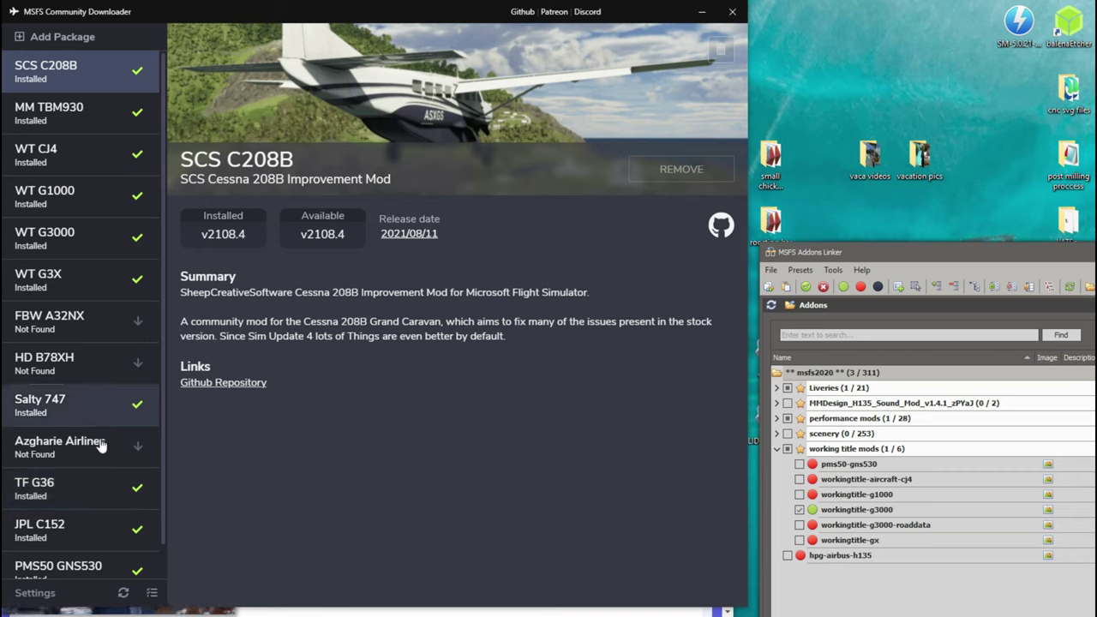
{"action": "scroll", "coordinate": [105, 477], "scroll_direction": "down", "scroll_amount": 1}
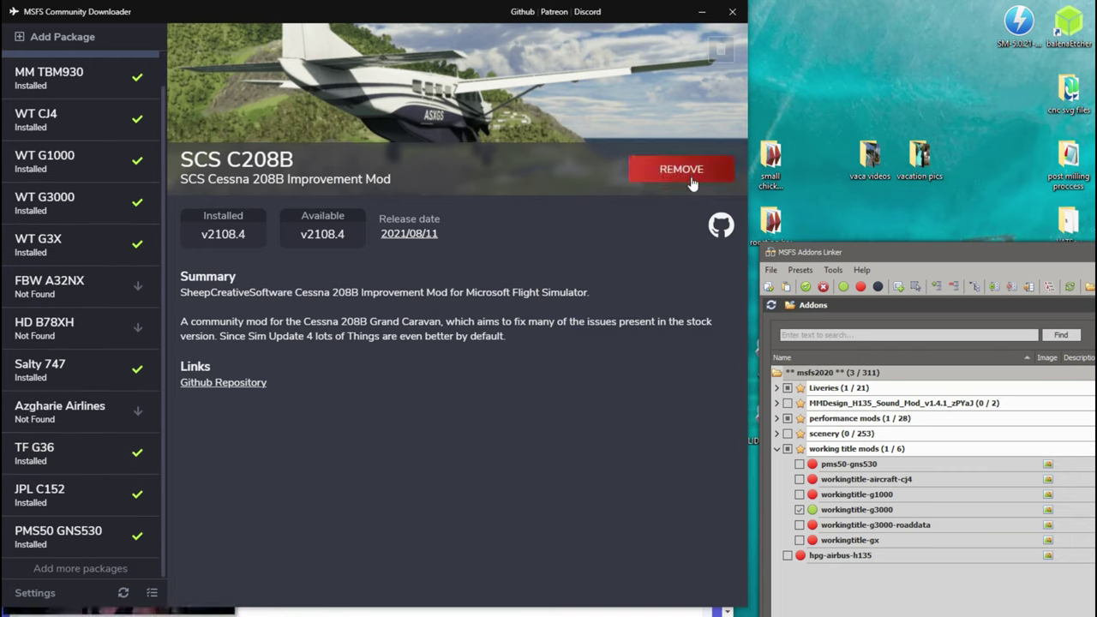
{"action": "scroll", "coordinate": [93, 171], "scroll_direction": "up", "scroll_amount": 1}
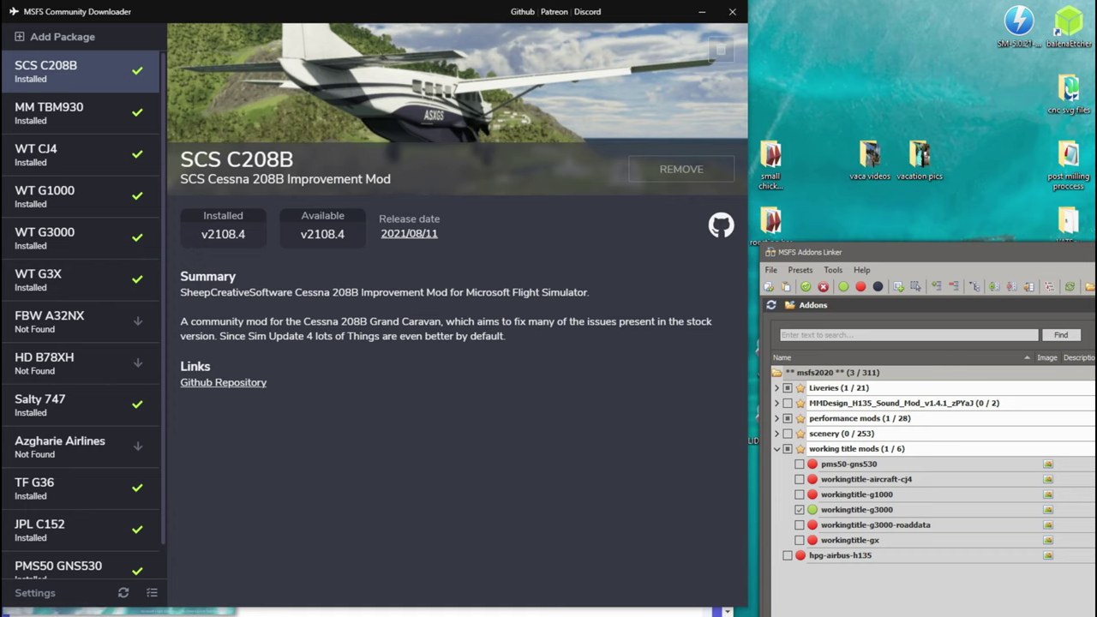
{"action": "left_click_drag", "start_coordinate": [1093, 252], "coordinate": [841, 257]}
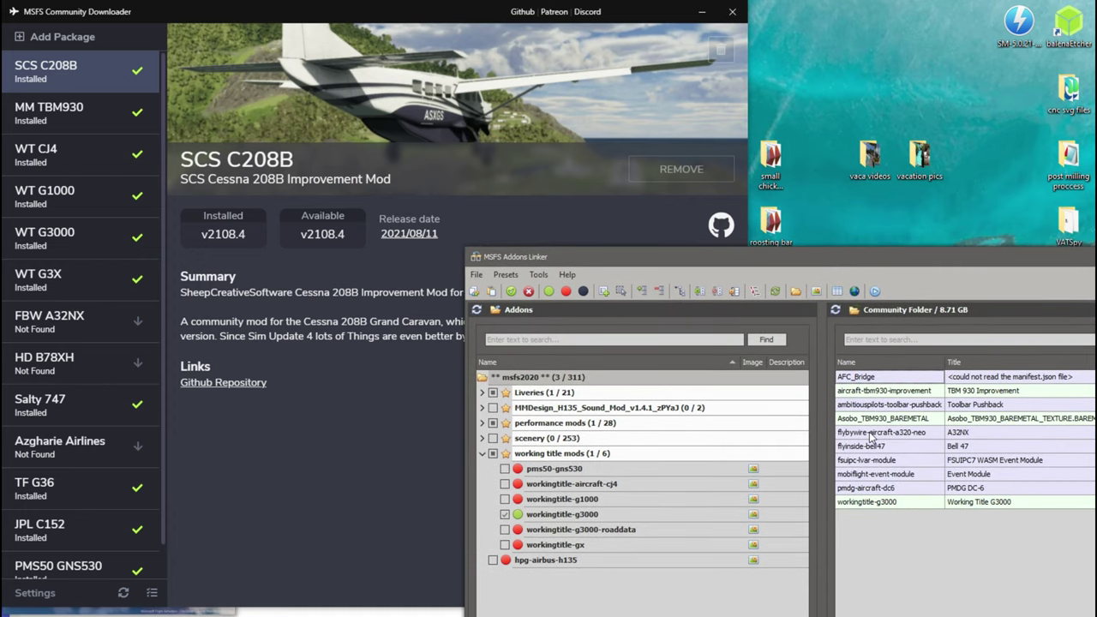